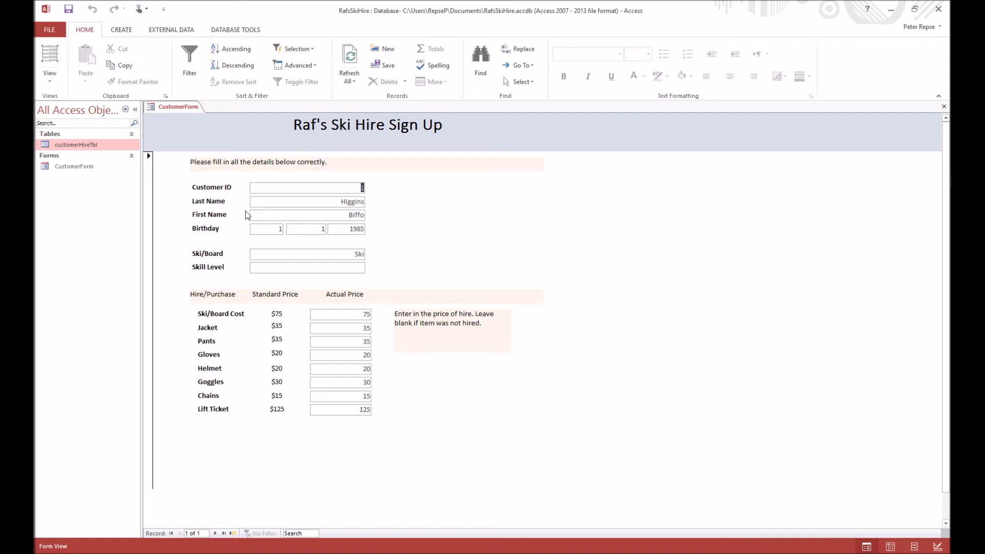
# Switch CustomerForm to Design View and open the property sheet for the Customer ID text box.
pyautogui.click(54, 81)
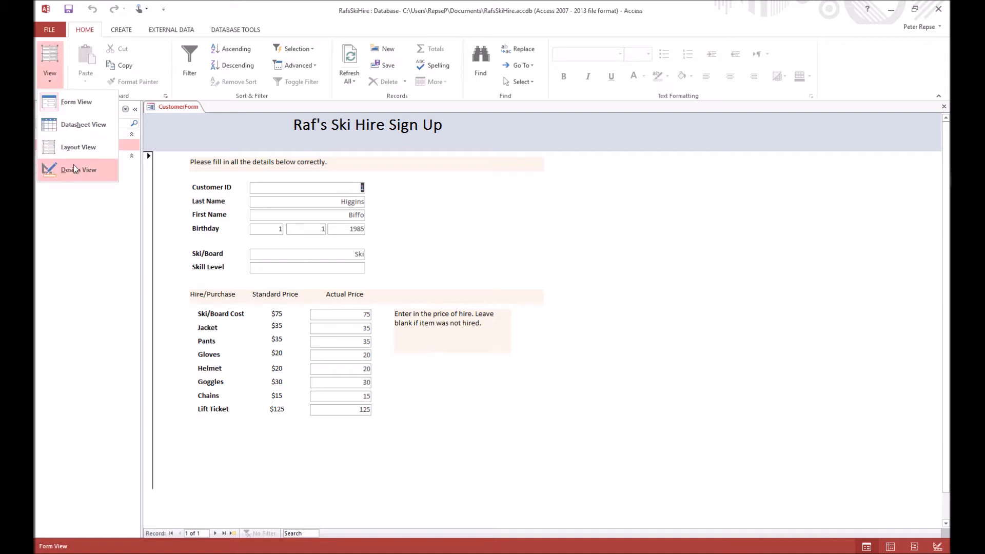
pyautogui.click(73, 165)
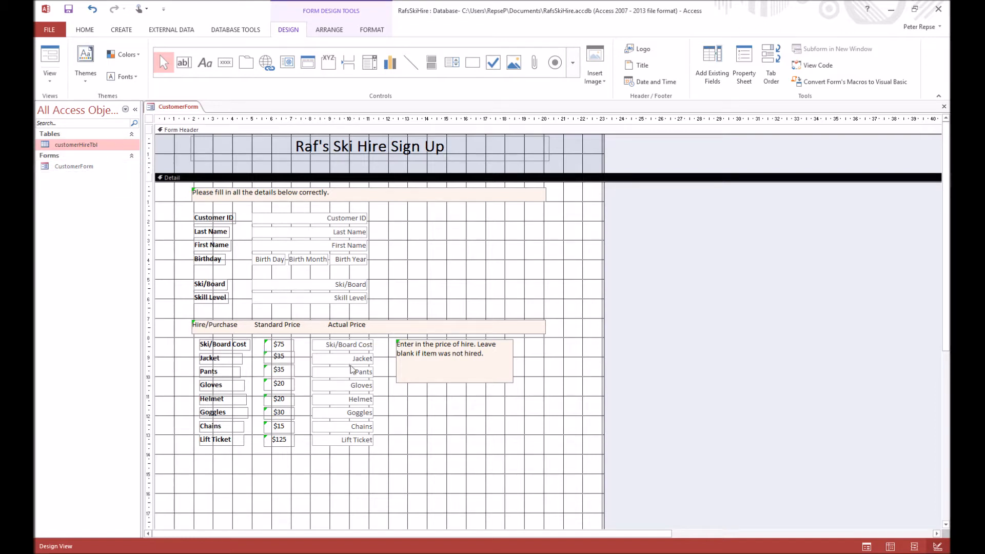
pyautogui.click(398, 346)
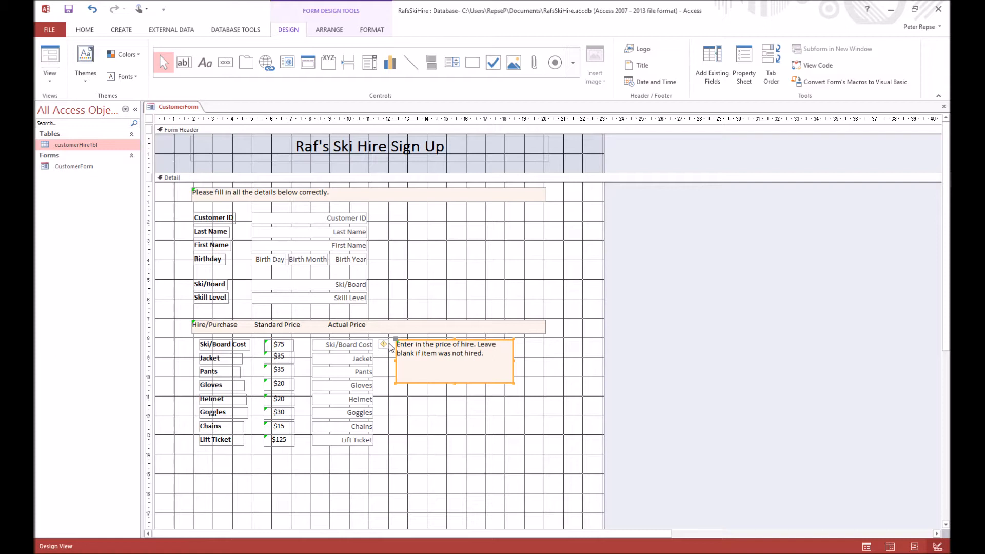
pyautogui.click(384, 265)
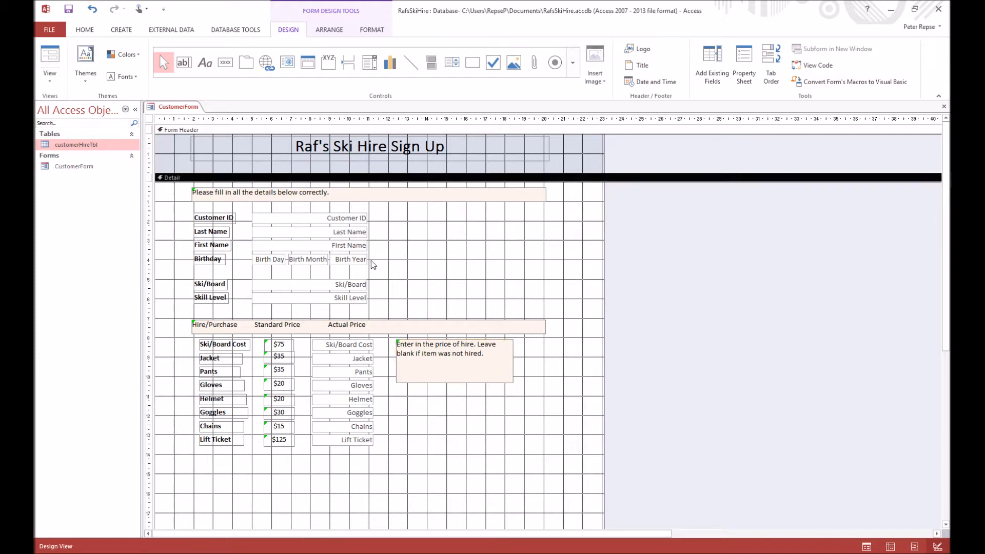
pyautogui.click(354, 222)
pyautogui.click(294, 235)
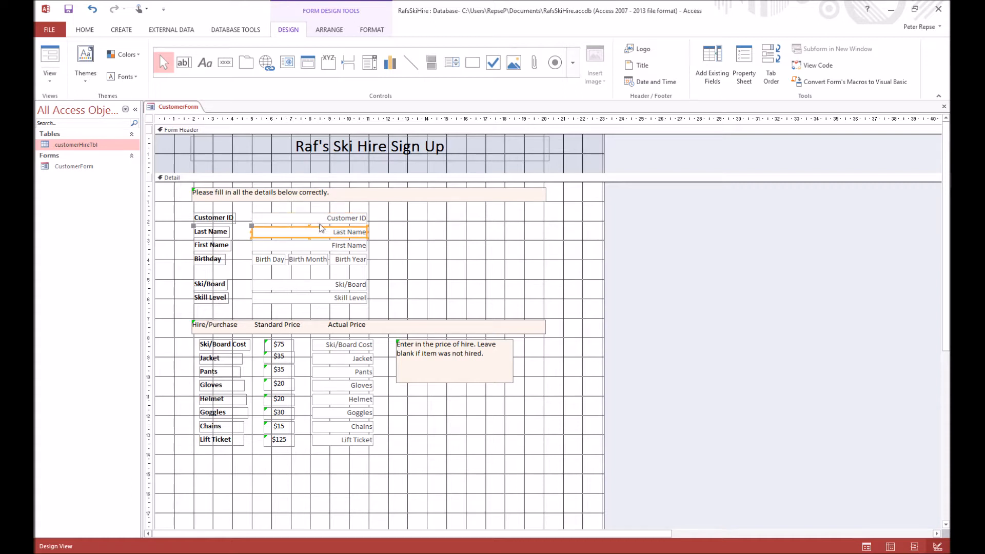
pyautogui.click(337, 216)
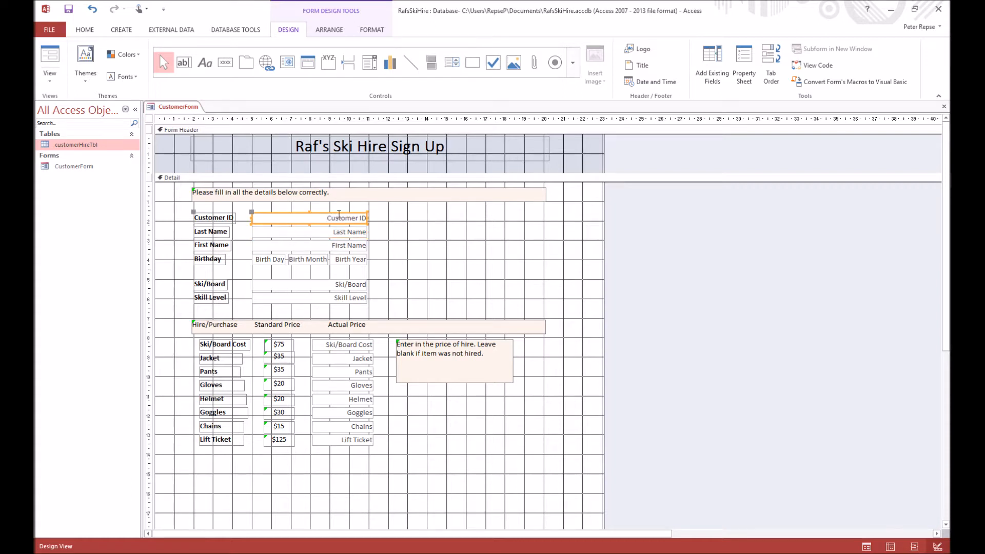
pyautogui.doubleClick(342, 212)
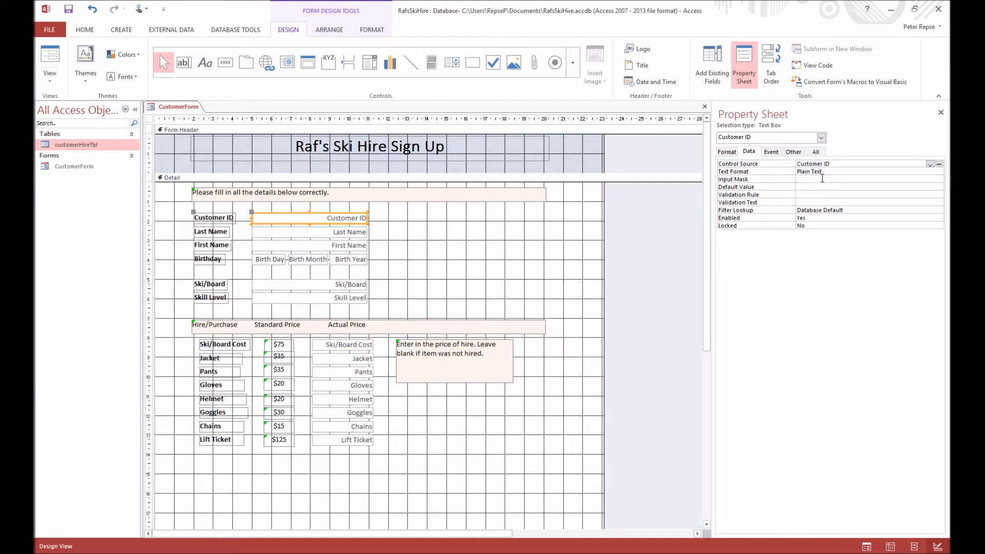
# Set the Last Name text box's Input Mask to a string of about 20 question marks.
pyautogui.click(346, 232)
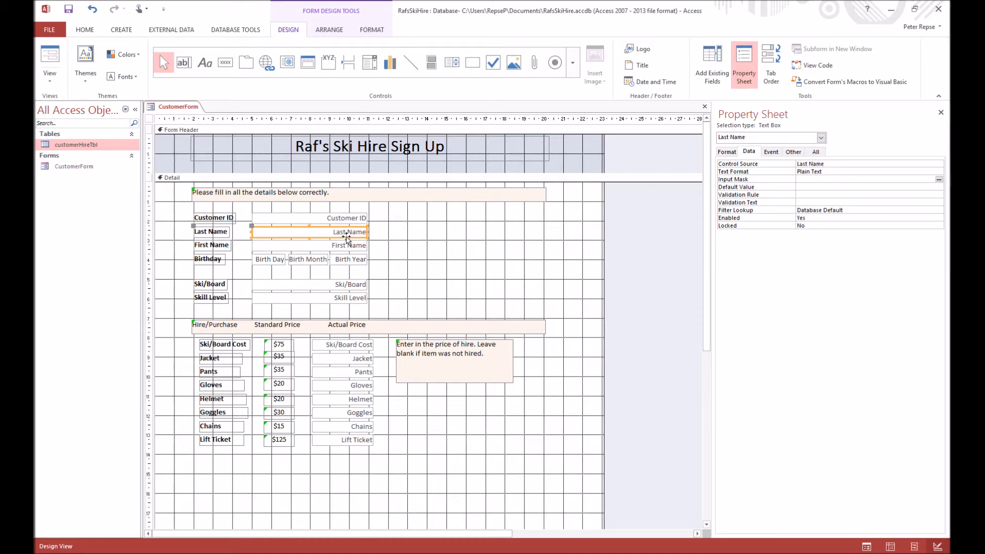
pyautogui.click(818, 179)
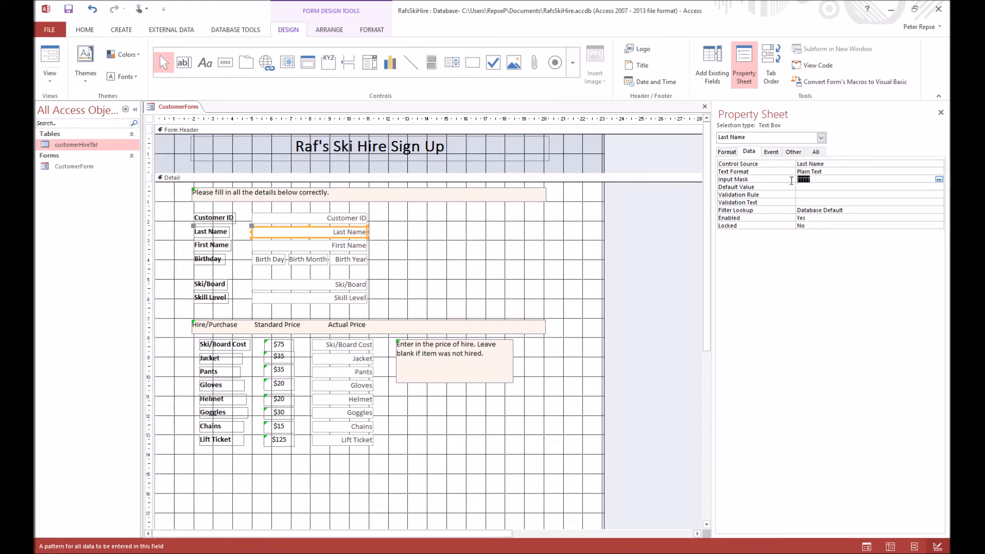
pyautogui.write('??????????????????')
pyautogui.click(813, 188)
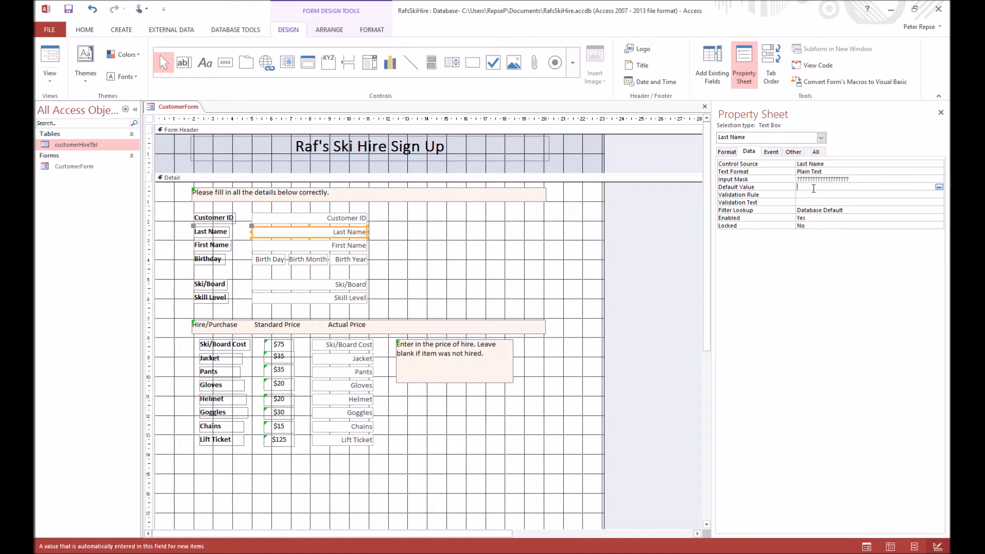
# Copy the Last Name input mask into the Input Mask property of the First Name text box.
pyautogui.moveTo(853, 179); pyautogui.dragTo(796, 180)
pyautogui.hotkey('ctrl', 'c')
pyautogui.click(814, 187)
pyautogui.click(297, 247)
pyautogui.click(814, 180)
pyautogui.hotkey('ctrl', 'v')
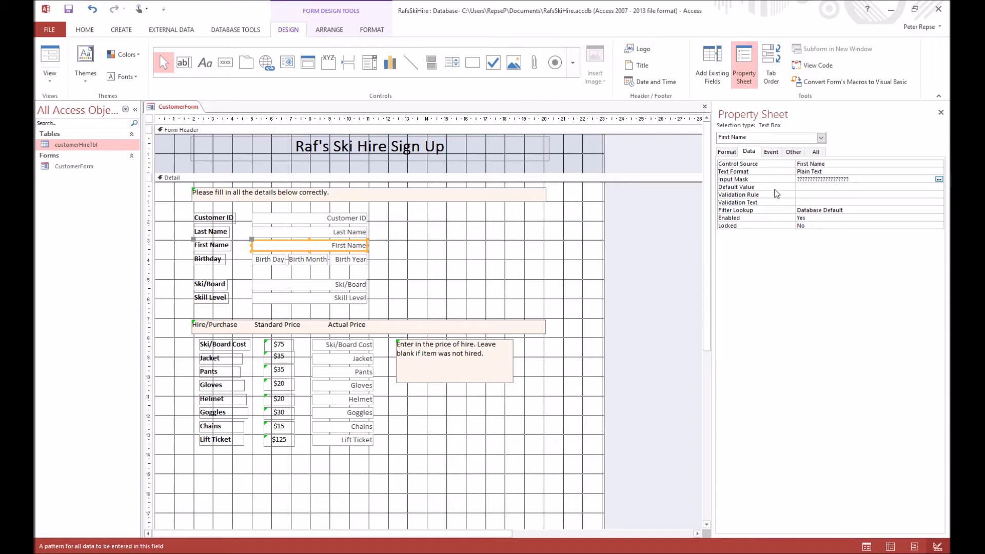
# Change the Birth Day text box into a combo box.
pyautogui.click(275, 261)
pyautogui.click(311, 261)
pyautogui.click(355, 260)
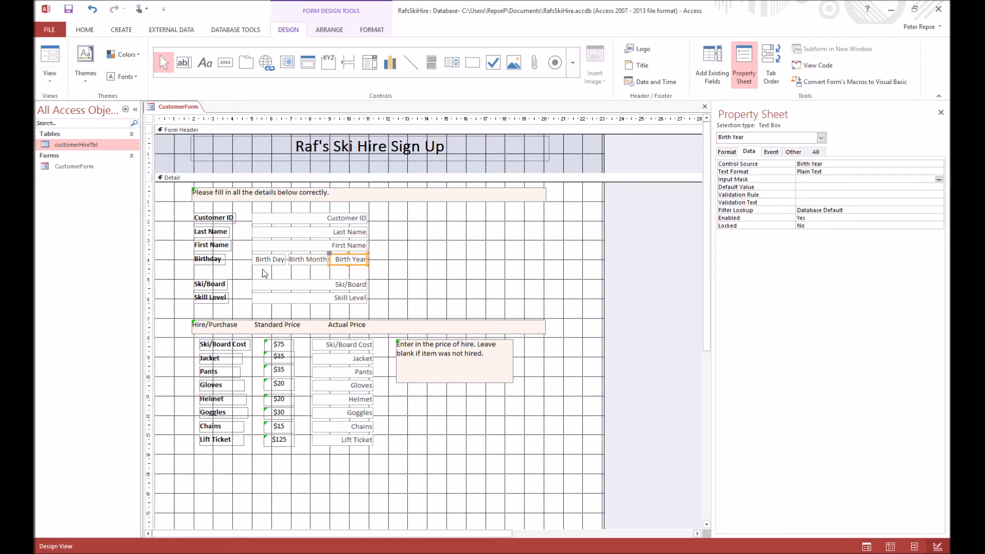
pyautogui.click(275, 265)
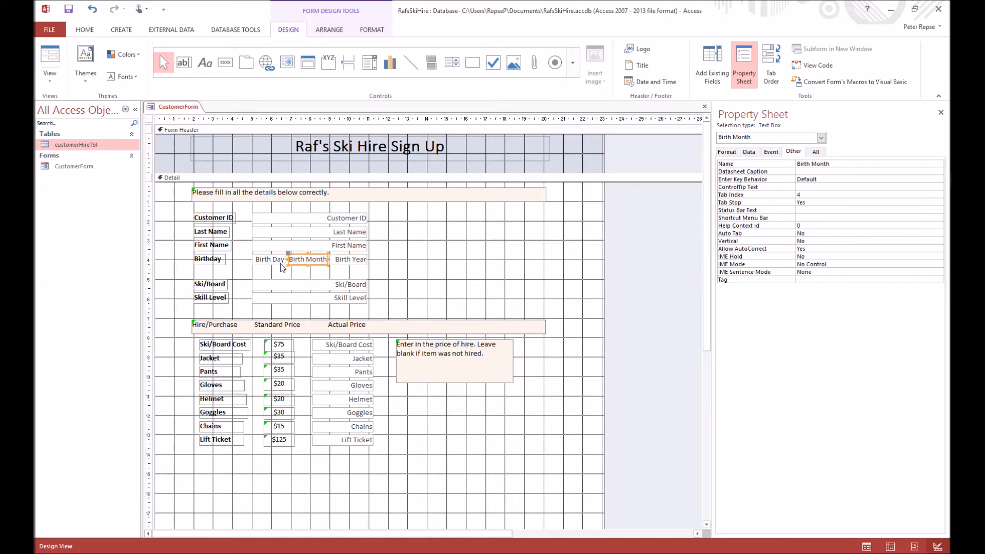
pyautogui.click(281, 264)
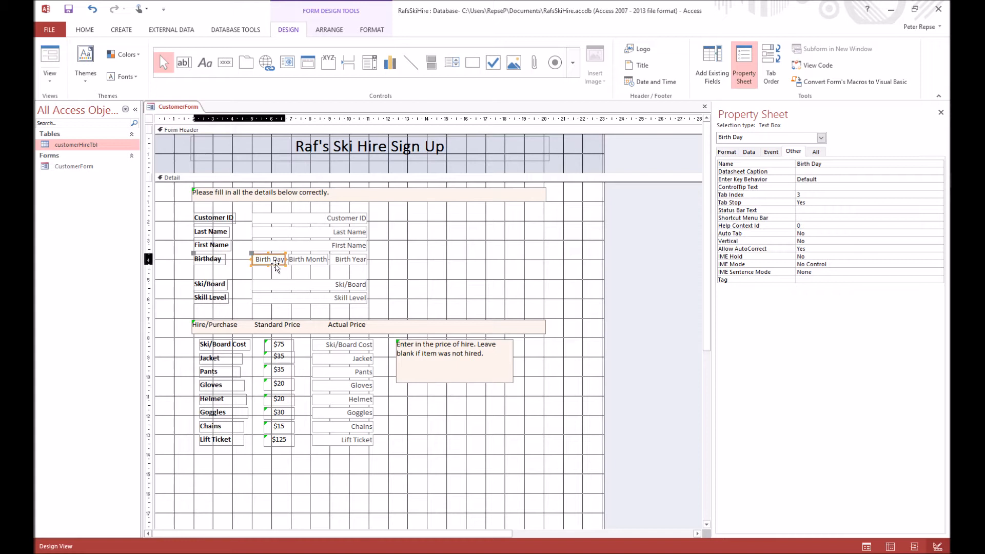
pyautogui.rightClick(276, 264)
pyautogui.moveTo(296, 262)
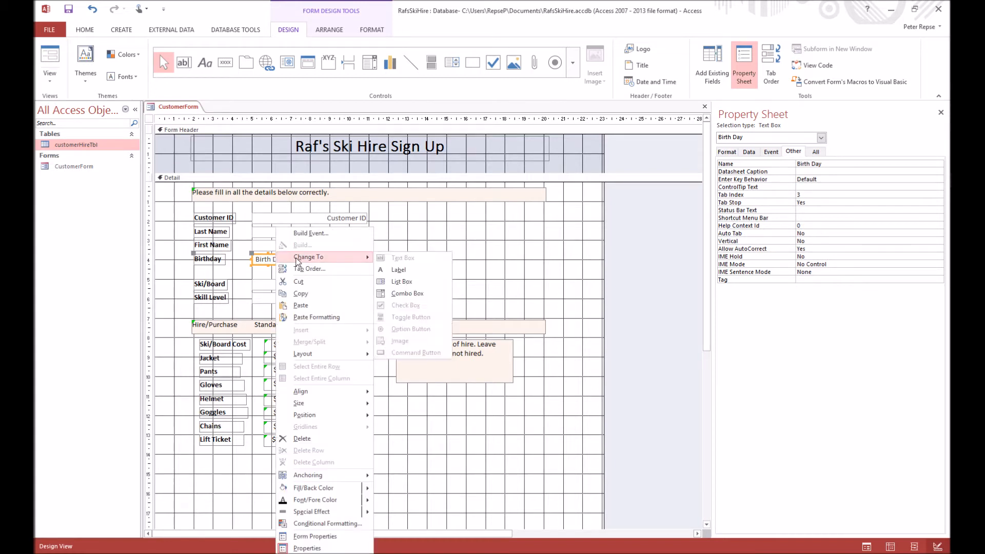
pyautogui.click(391, 294)
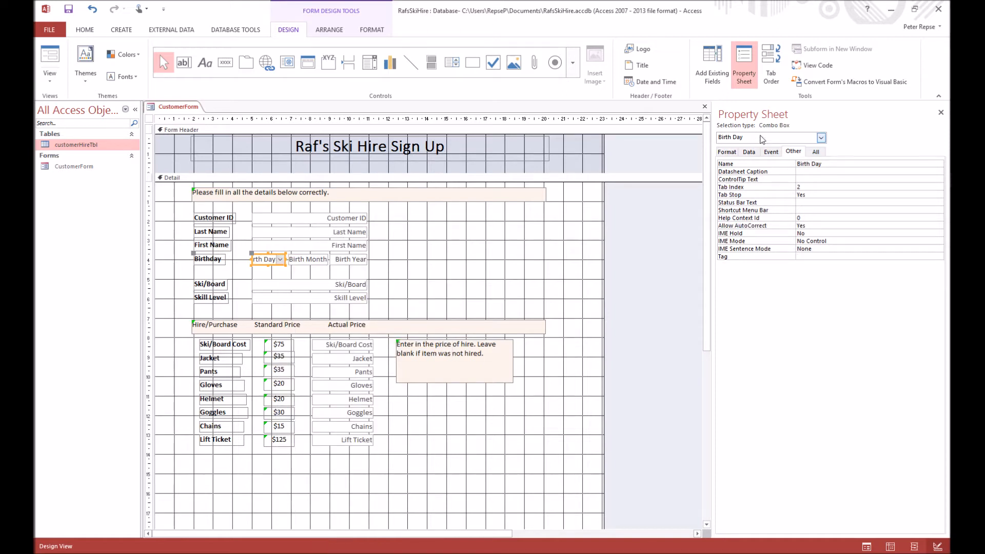
# Set the Birth Day combo box's Row Source Type to Value List and its Row Source to the numbers 1 through 31, separated by semicolons.
pyautogui.click(750, 152)
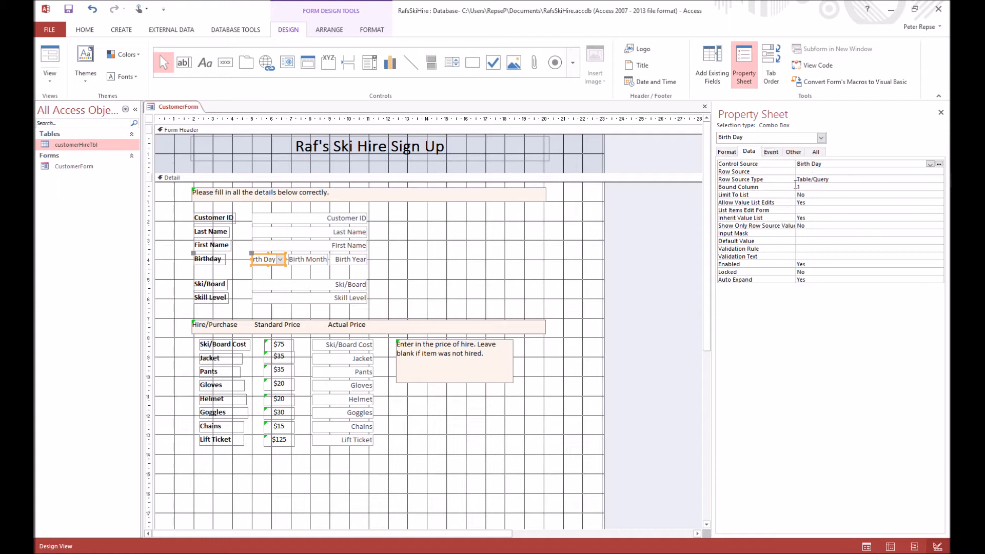
pyautogui.click(857, 180)
pyautogui.click(938, 179)
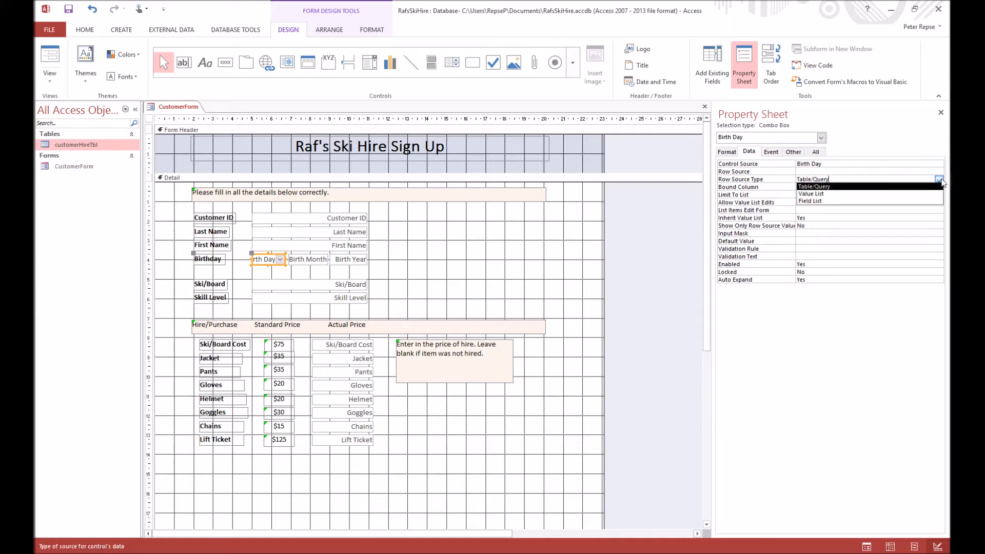
pyautogui.click(872, 194)
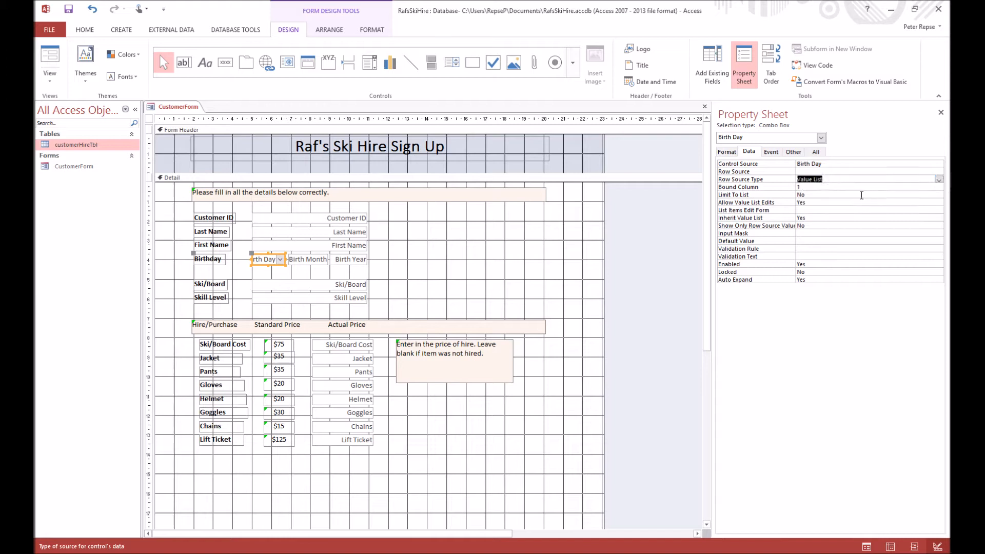
pyautogui.click(806, 172)
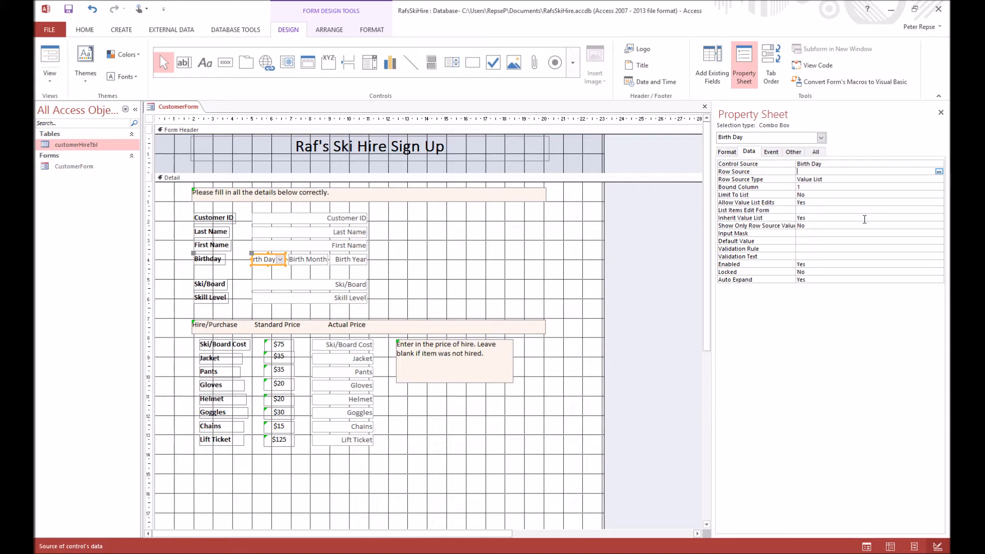
pyautogui.write('1,2,3,4,5,6,7,8,9,10,11,12,13,14,15,16,17,18,19,20,21,22,23,24,25,26,27,28,29,30,31')
pyautogui.press('Return')
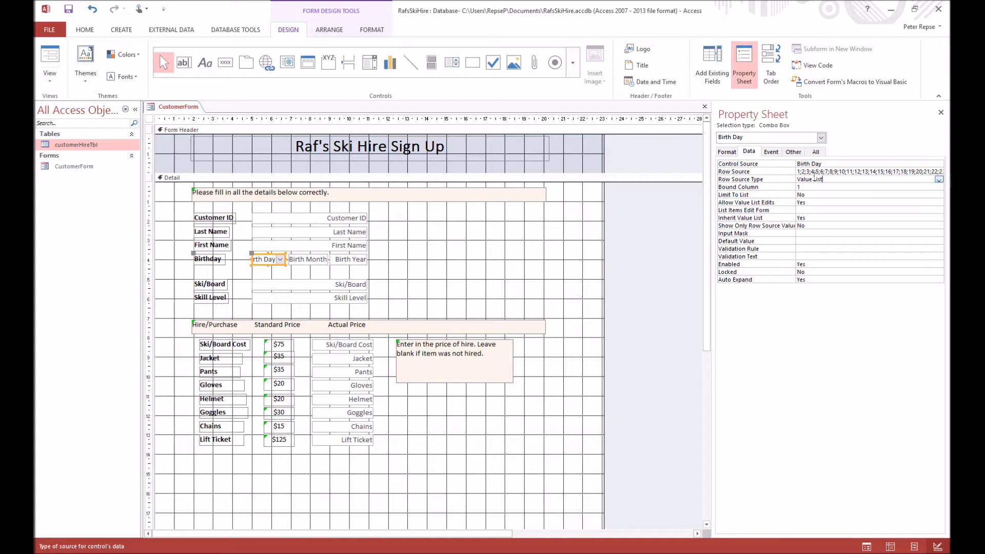
pyautogui.click(803, 174)
# Switch to Form View and examine the list of days offered by the Birth Day combo box.
pyautogui.click(51, 86)
pyautogui.click(73, 108)
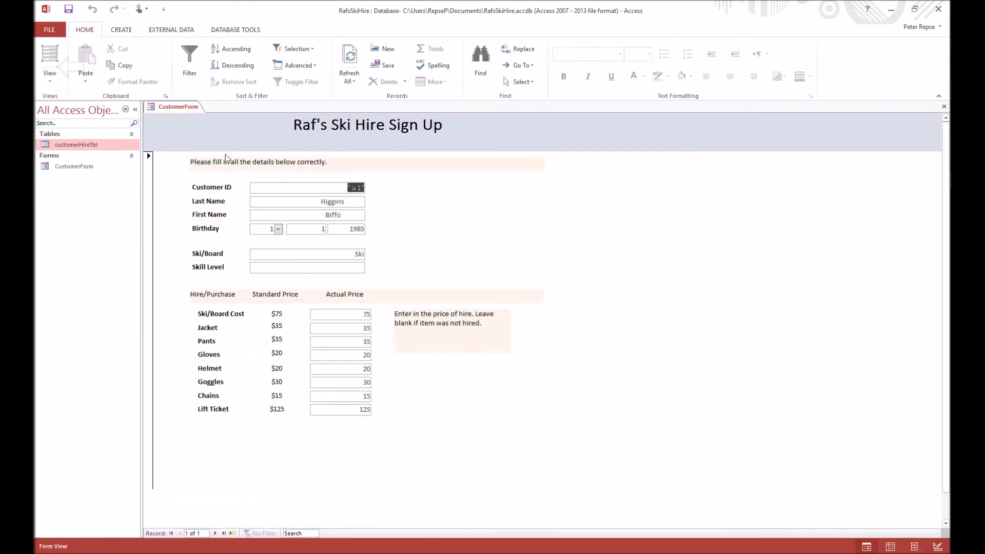
pyautogui.click(278, 230)
pyautogui.moveTo(280, 247)
pyautogui.mouseDown()
pyautogui.moveTo(277, 374)
pyautogui.moveTo(276, 235)
pyautogui.mouseUp()
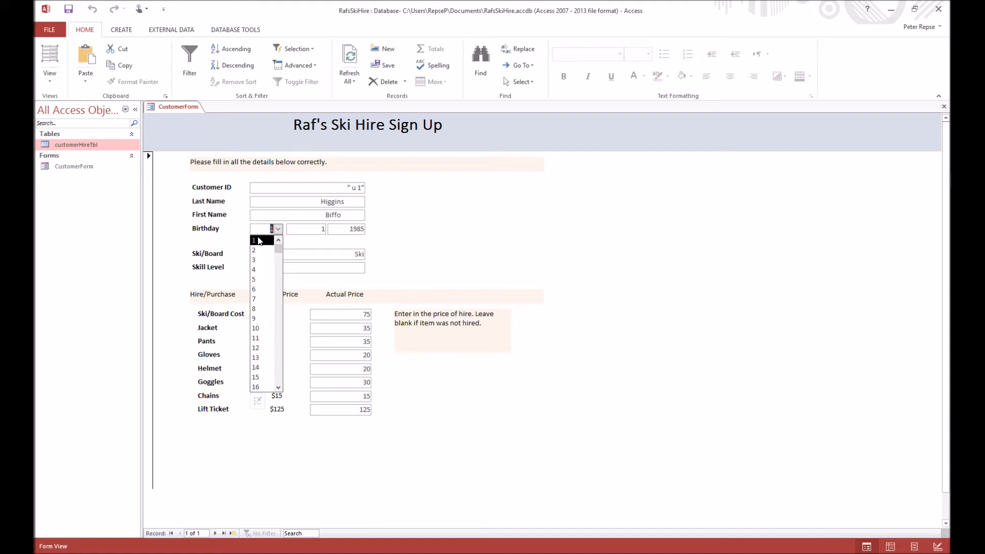
pyautogui.click(418, 226)
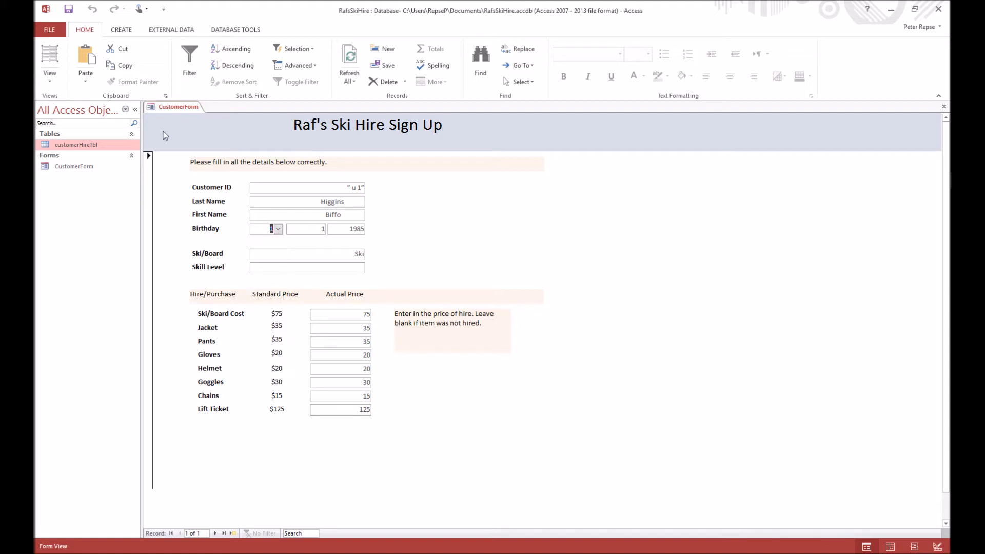
# Return to Design View and change the Birth Month text box into a combo box.
pyautogui.click(54, 84)
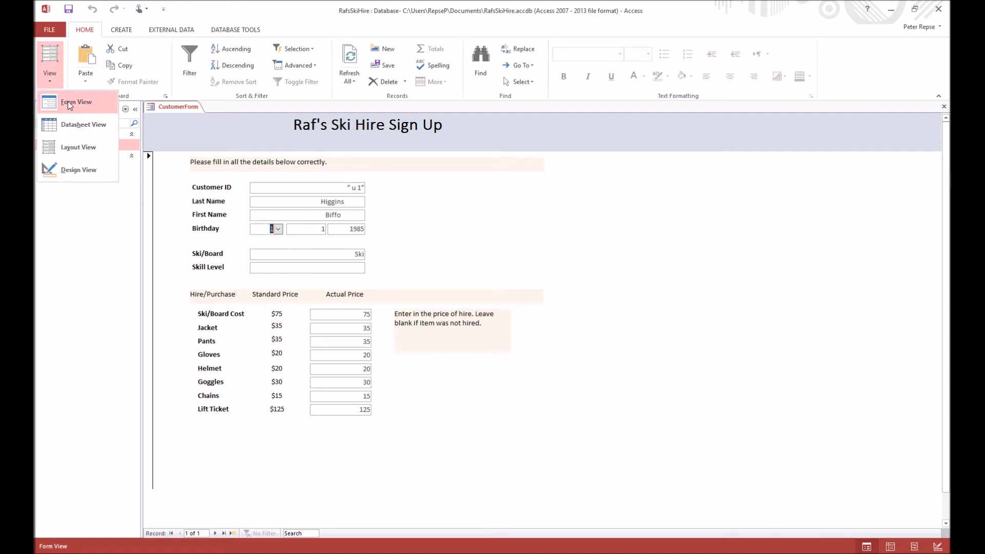
pyautogui.click(71, 171)
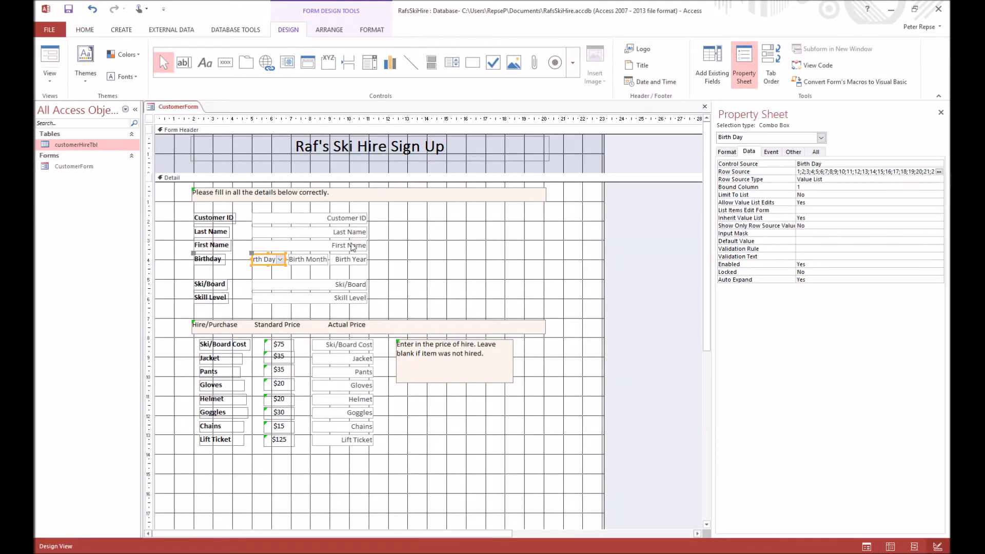
pyautogui.click(320, 263)
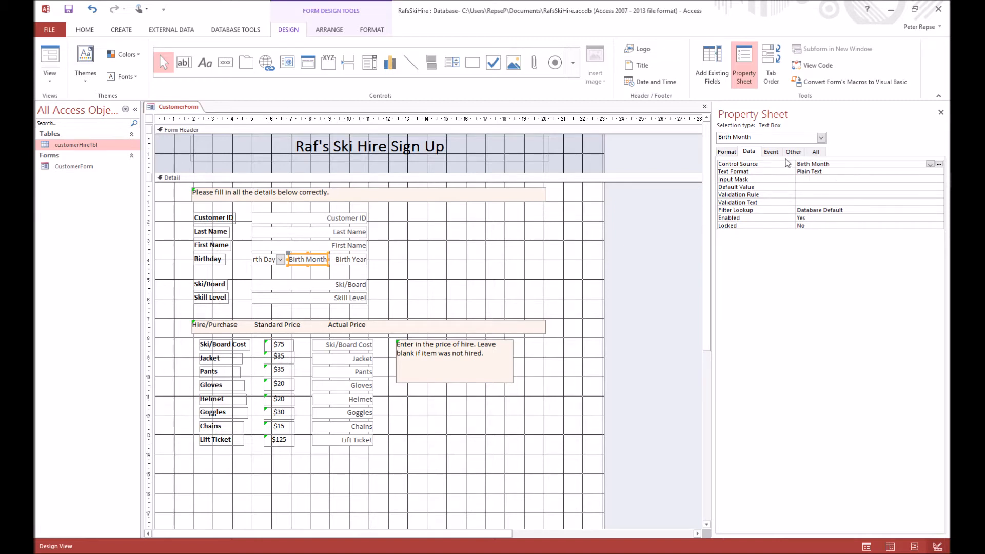
pyautogui.rightClick(316, 267)
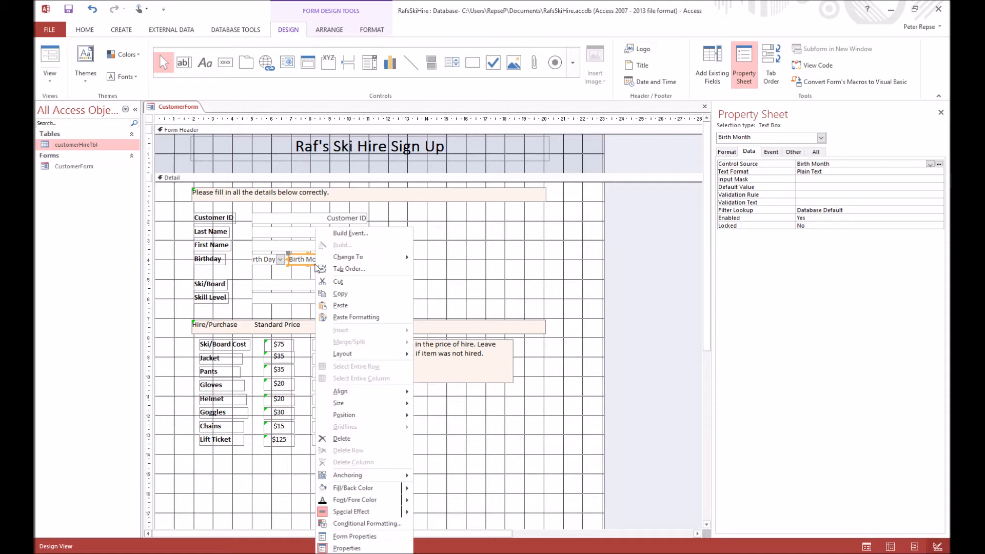
pyautogui.moveTo(360, 256)
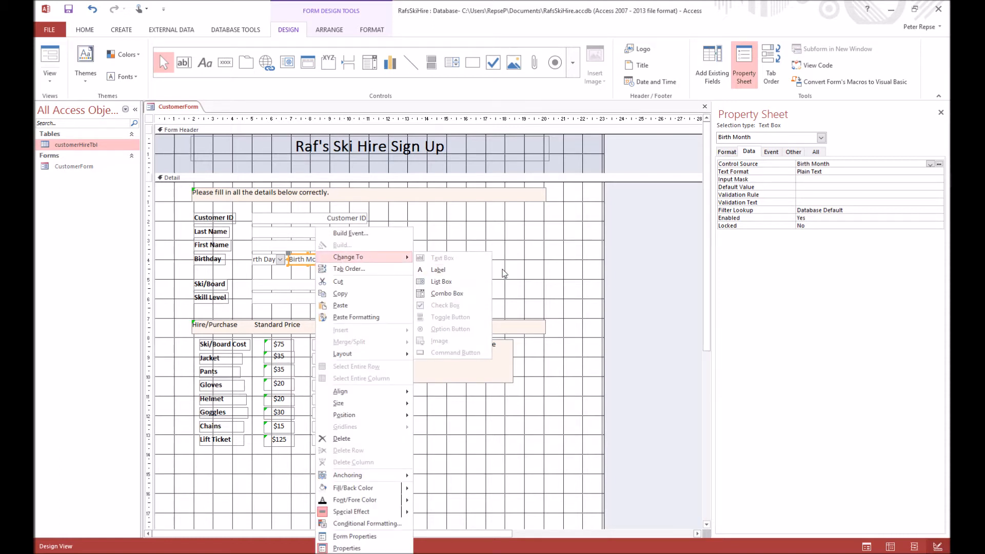
pyautogui.click(469, 293)
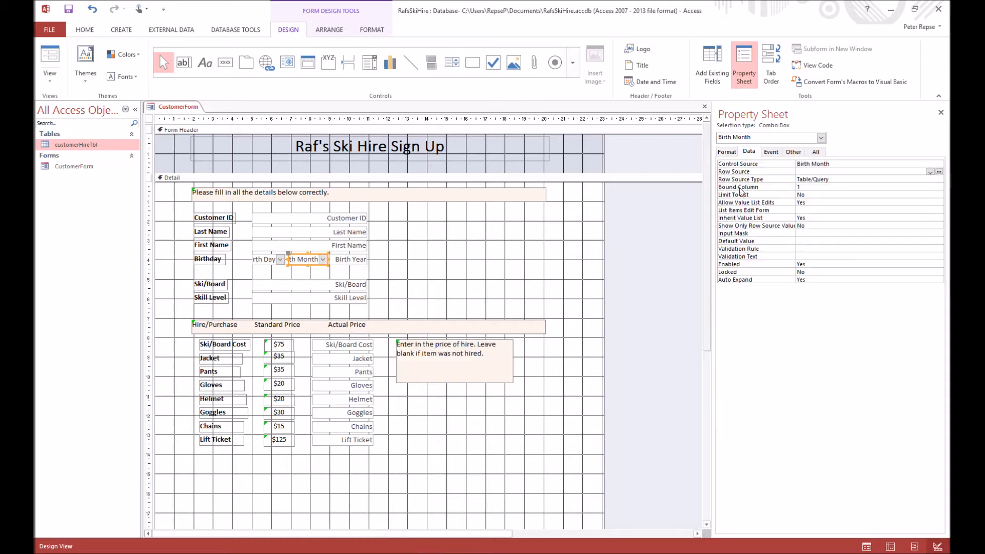
# Set the Birth Month combo box's Row Source Type to Value List and its Row Source to 1;2;3;4;5;6;7;8;9;10;11;12.
pyautogui.click(759, 179)
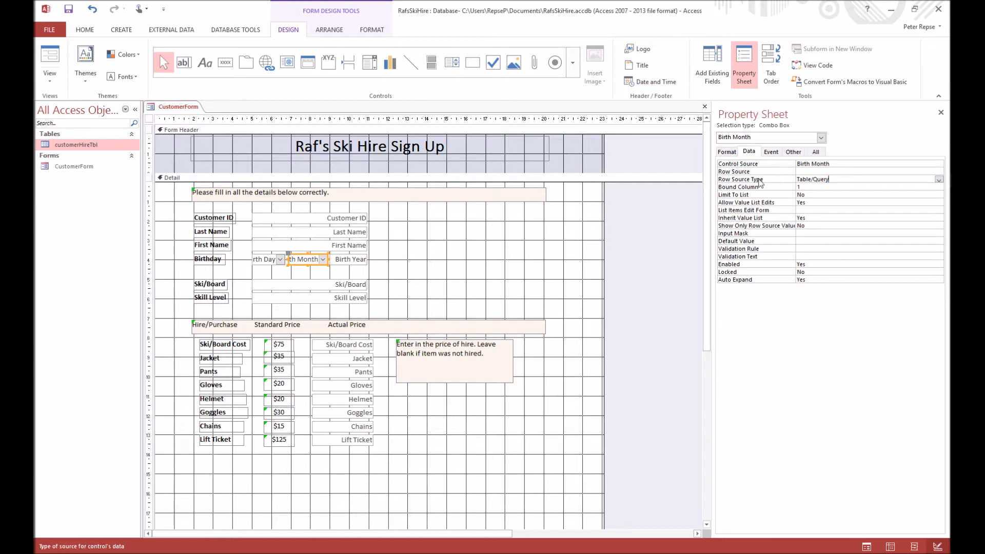
pyautogui.click(939, 180)
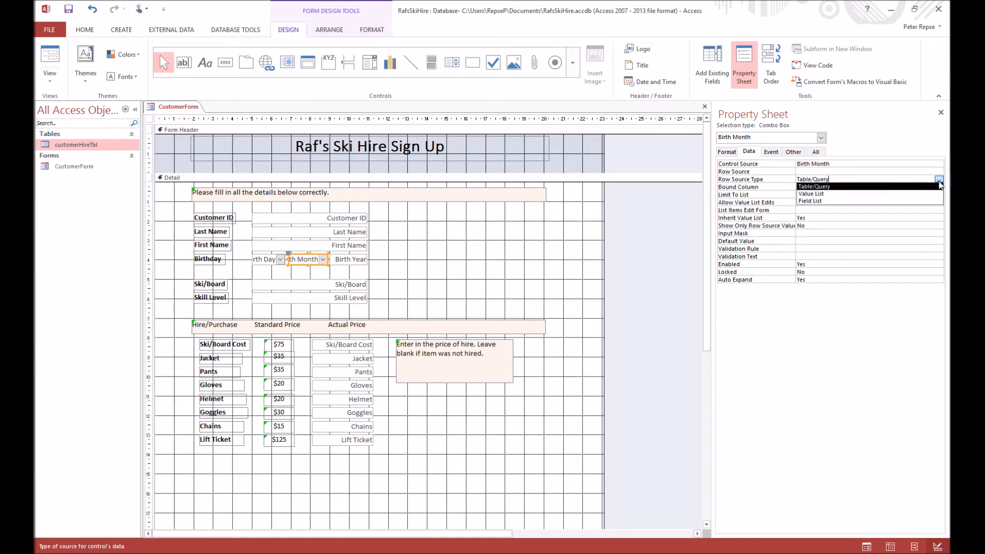
pyautogui.click(866, 195)
pyautogui.click(805, 173)
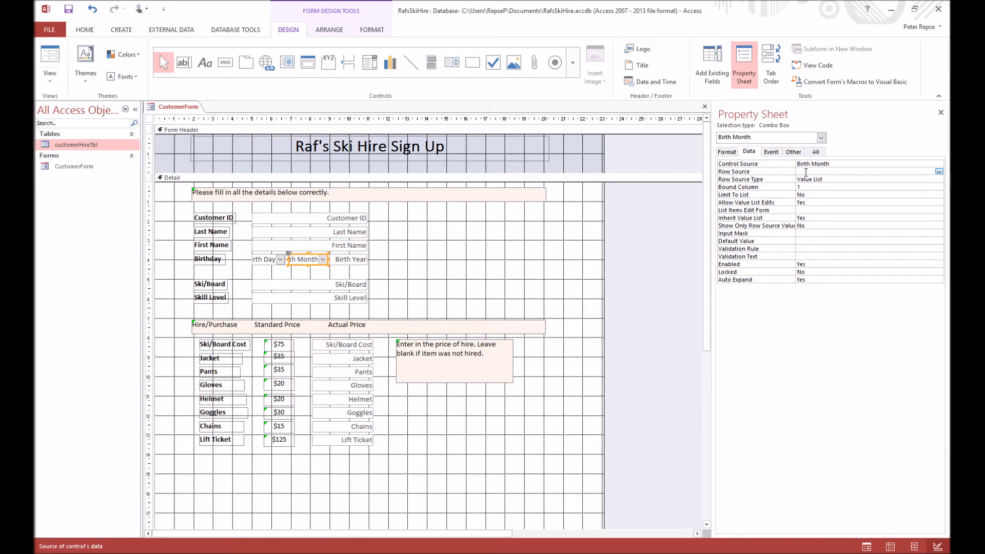
pyautogui.write('1;2;3;4;5;6;7;8;9;10;11;12')
# For the Birth Year text box, switch to the Word design table and copy its rule >=1900 And <=2012.
pyautogui.click(353, 262)
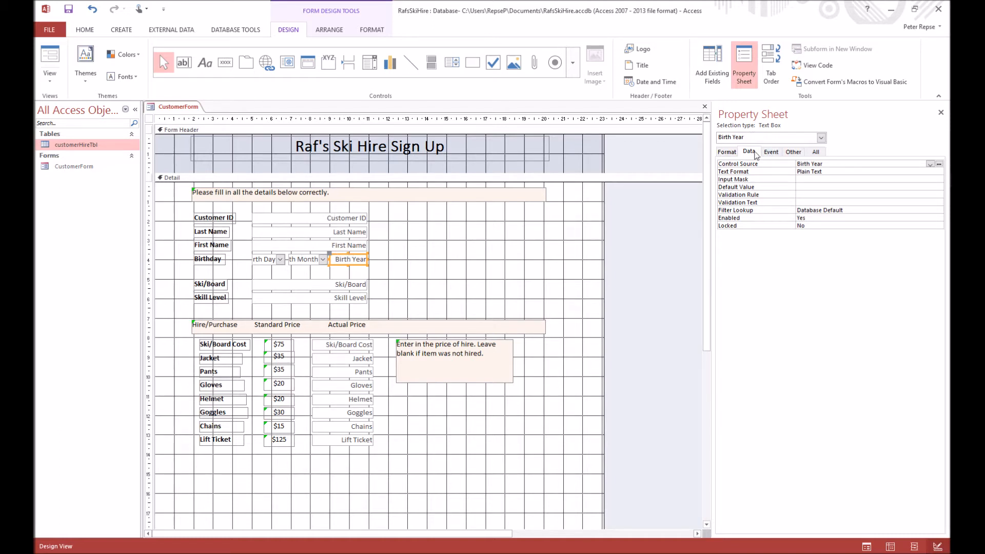
pyautogui.click(802, 194)
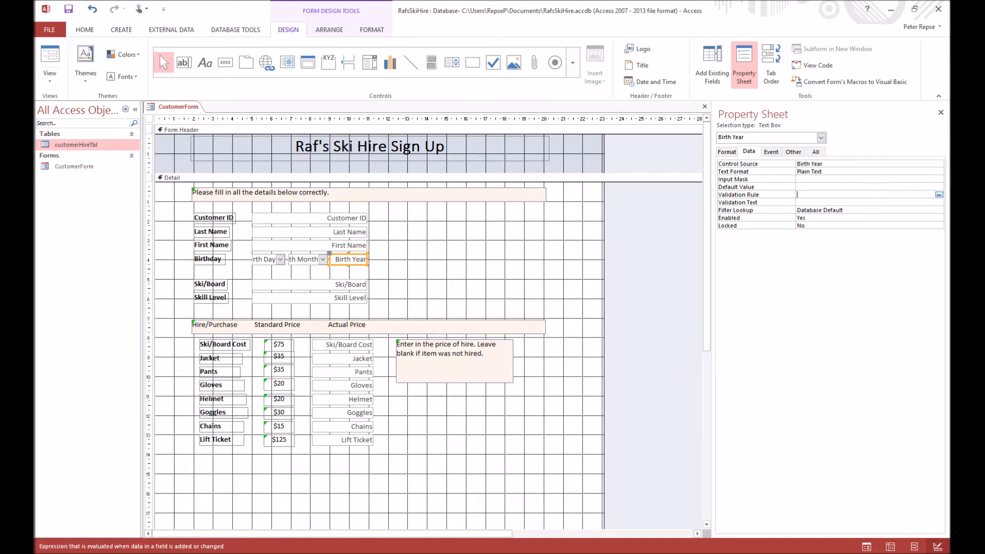
pyautogui.hotkey('alt', 'Tab')
pyautogui.click(710, 269)
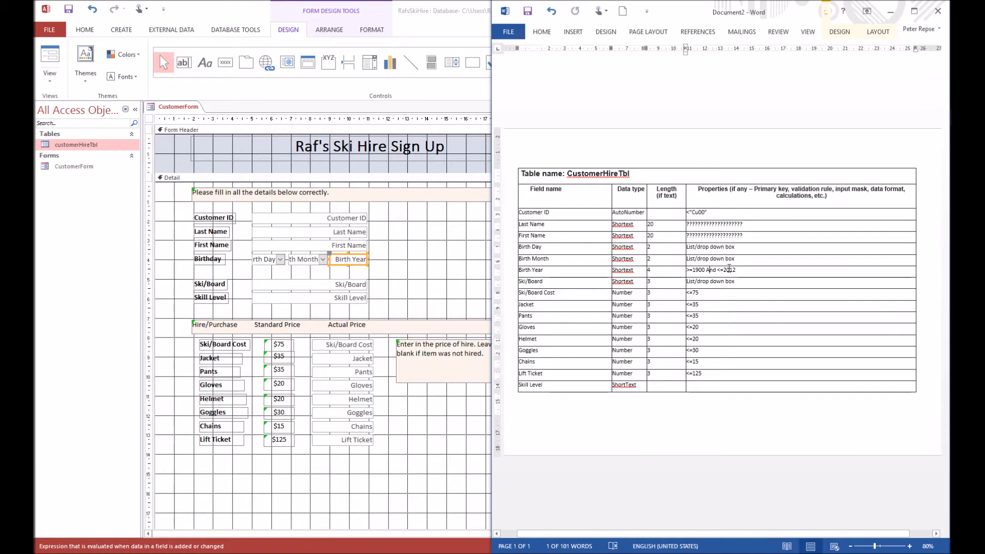
pyautogui.click(694, 270)
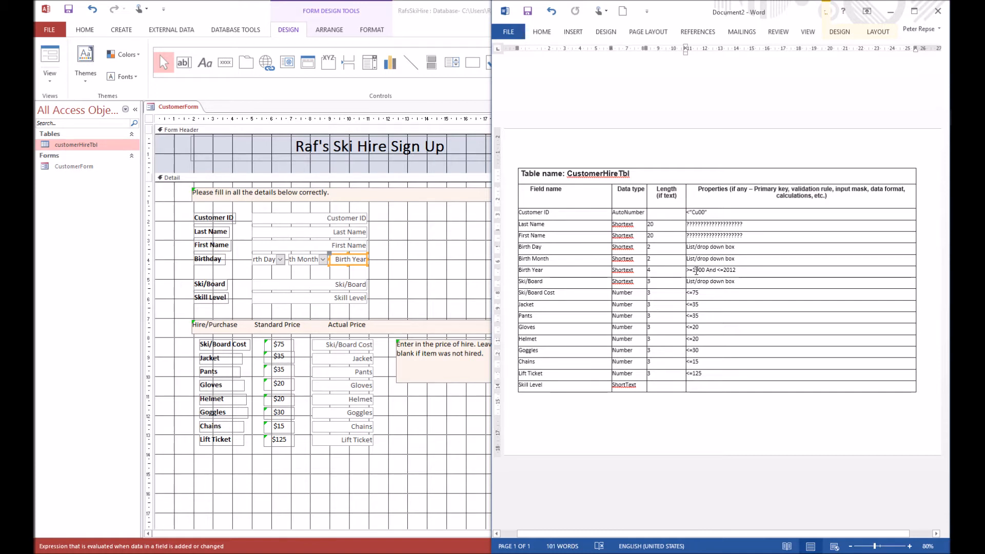
pyautogui.moveTo(744, 271); pyautogui.dragTo(688, 271)
pyautogui.hotkey('ctrl', 'c')
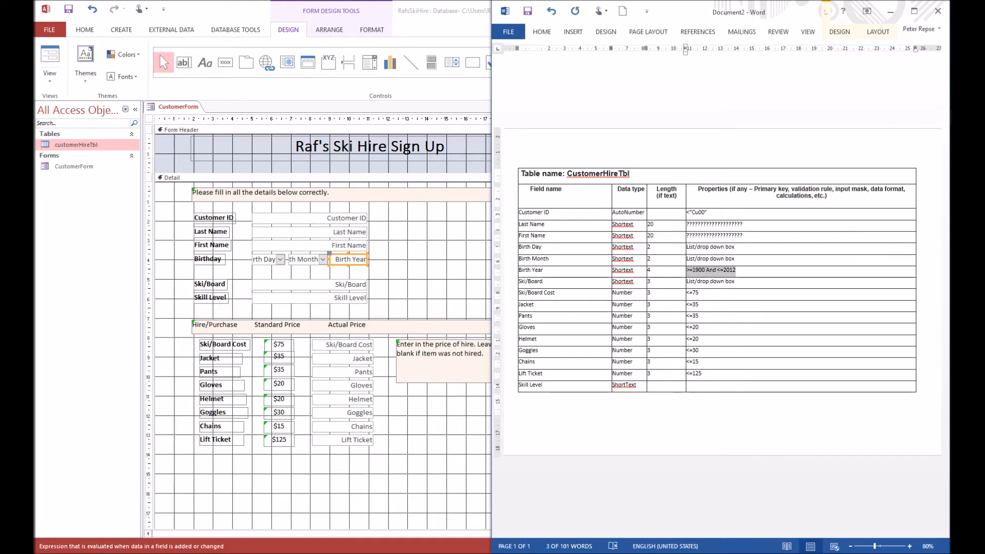
# Return to Access and paste >=1900 And <=2012 as the Birth Year text box's Validation Rule.
pyautogui.hotkey('alt', 'Tab')
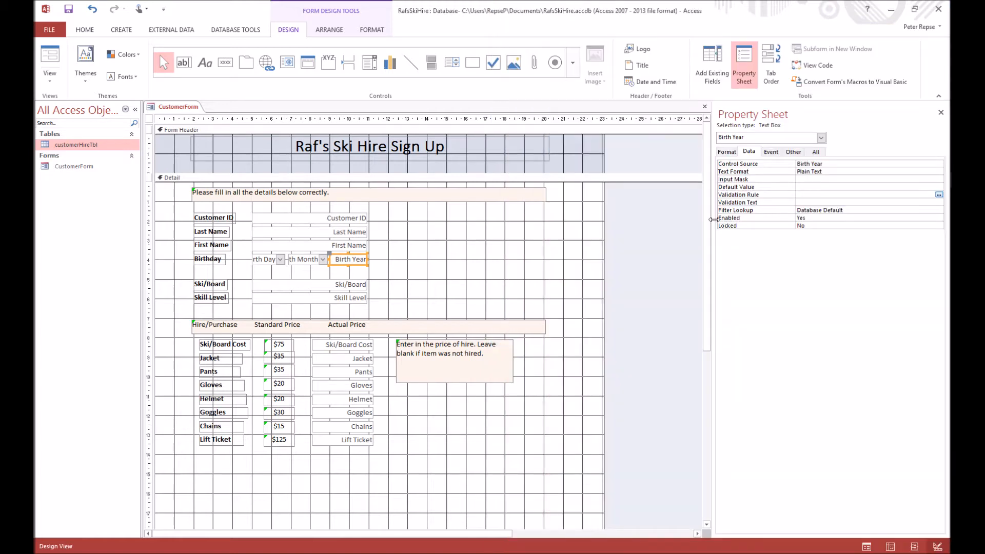
pyautogui.click(804, 196)
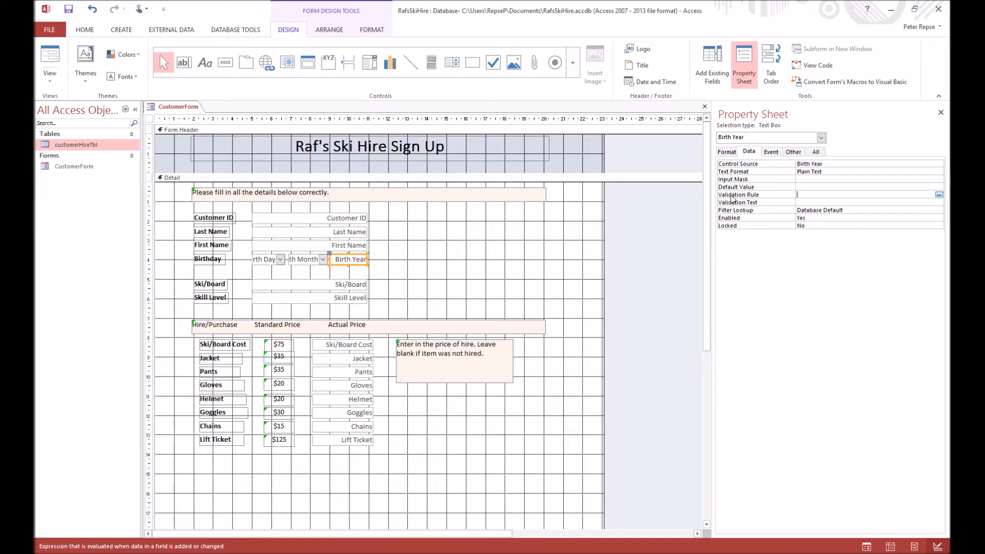
pyautogui.hotkey('ctrl', 'v')
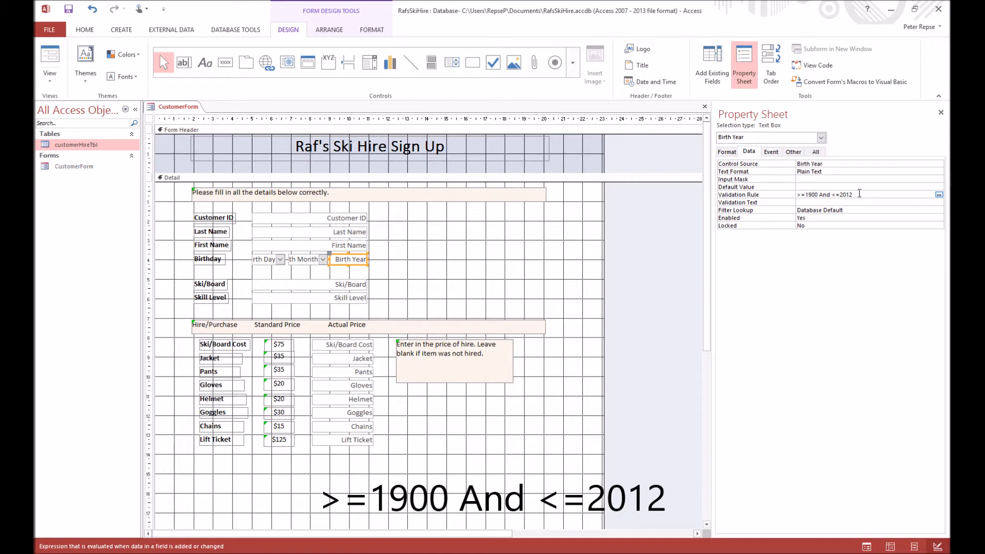
pyautogui.click(436, 261)
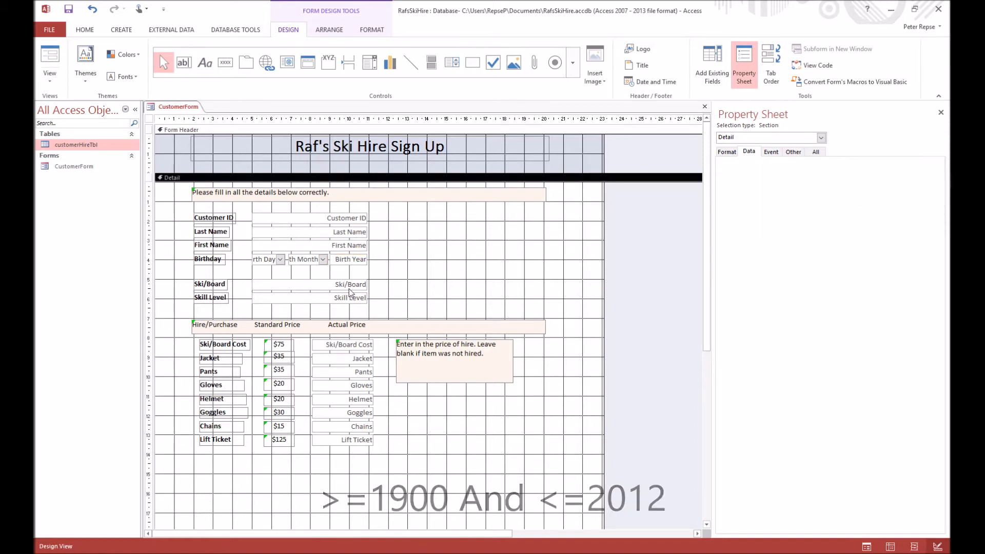
# Change the Ski/Board text box into a combo box.
pyautogui.click(340, 286)
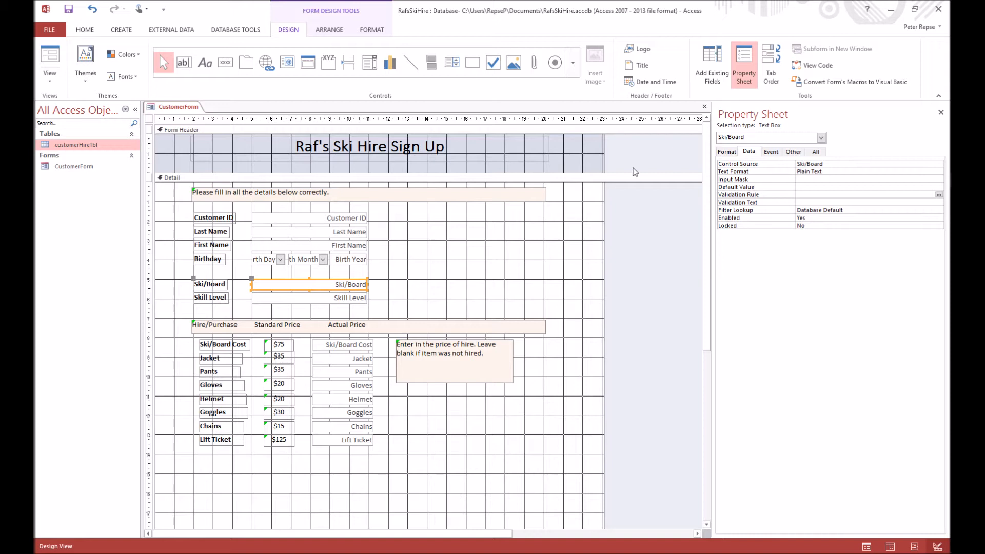
pyautogui.rightClick(331, 280)
pyautogui.moveTo(377, 257)
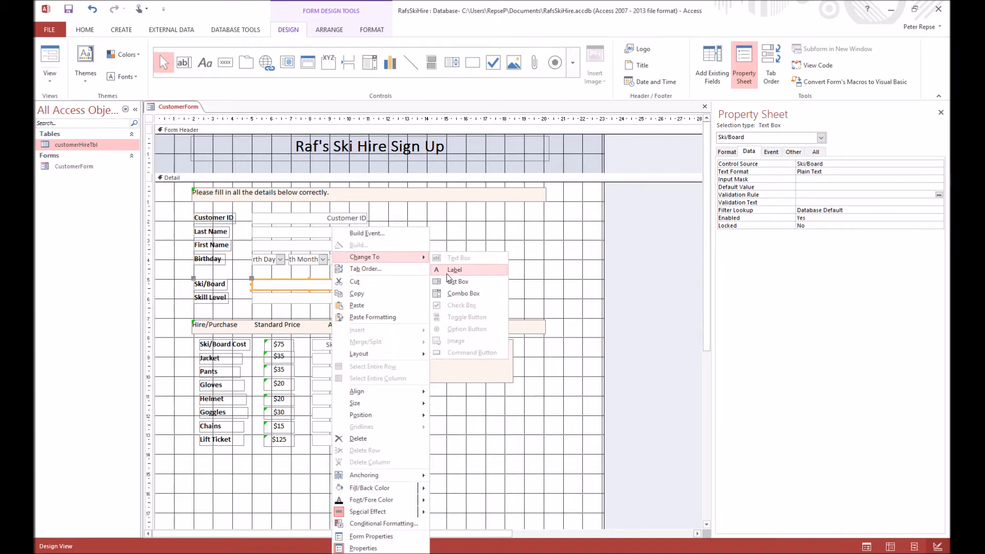
pyautogui.click(473, 295)
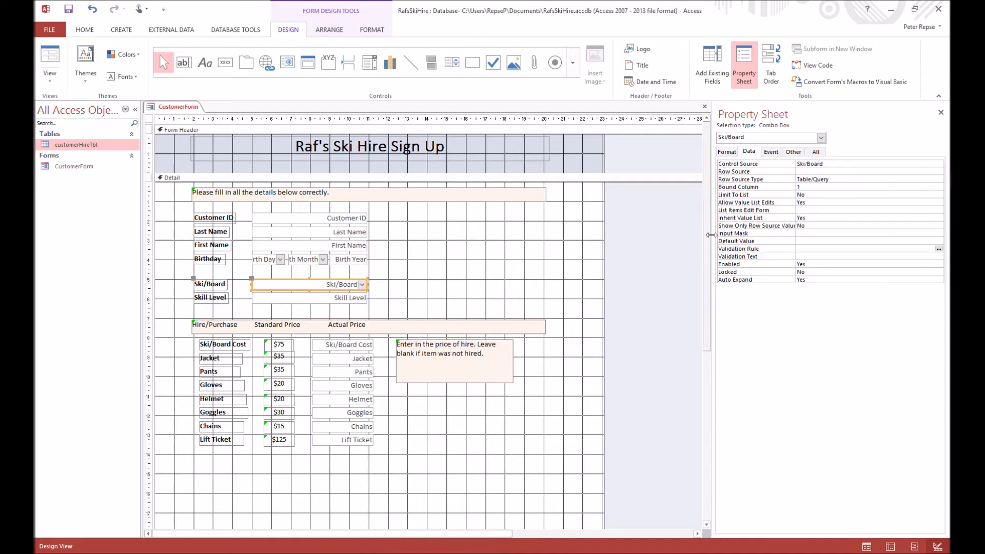
# Set the Ski/Board combo box's Row Source Type to Value List and its Row Source to Ski;Snowboard.
pyautogui.click(835, 179)
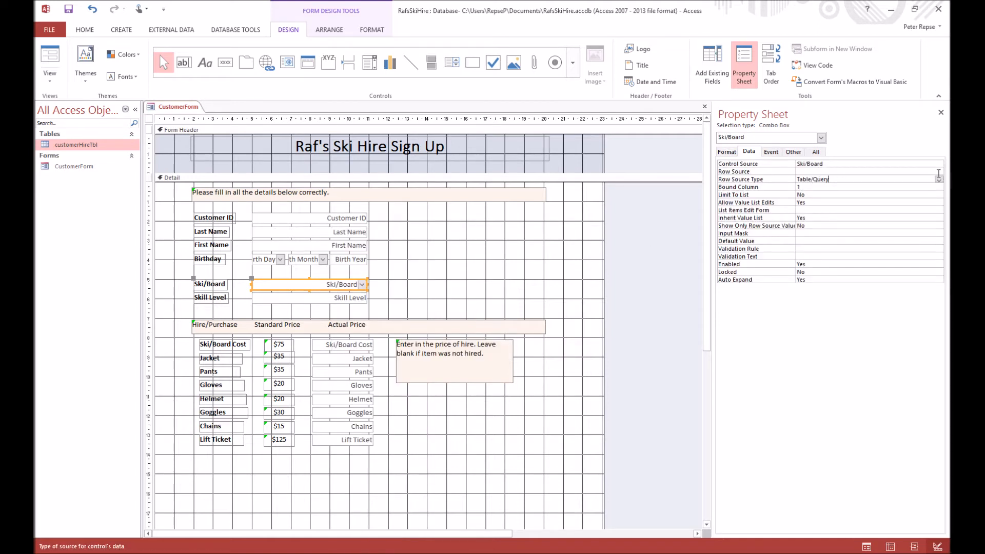
pyautogui.click(938, 180)
pyautogui.click(899, 194)
pyautogui.click(823, 172)
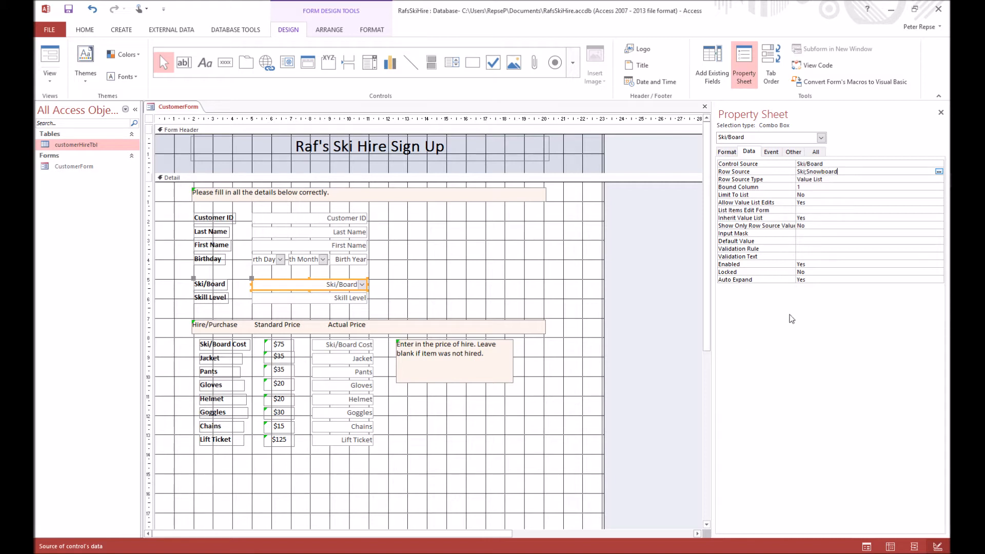
# Change the Skill Level text box into a combo box.
pyautogui.click(345, 299)
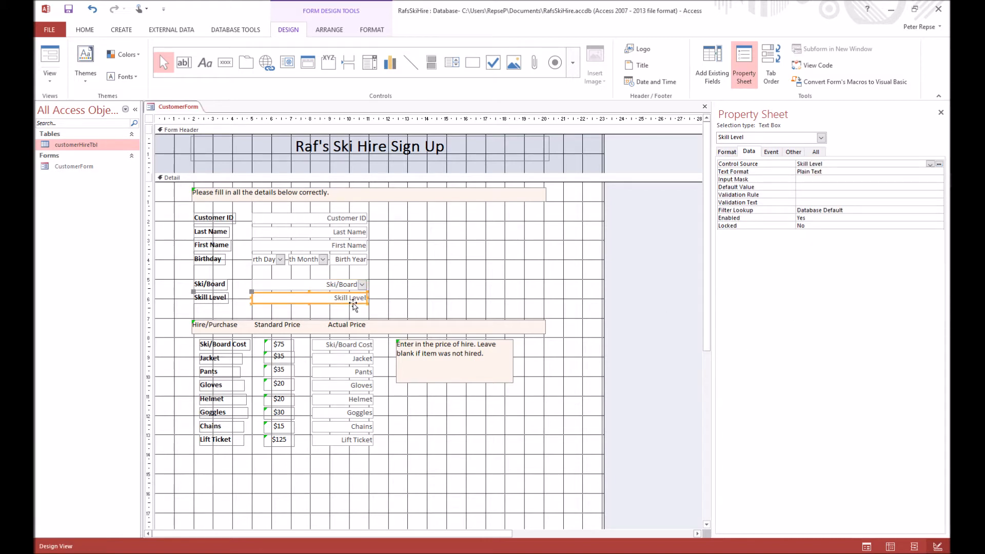
pyautogui.click(890, 171)
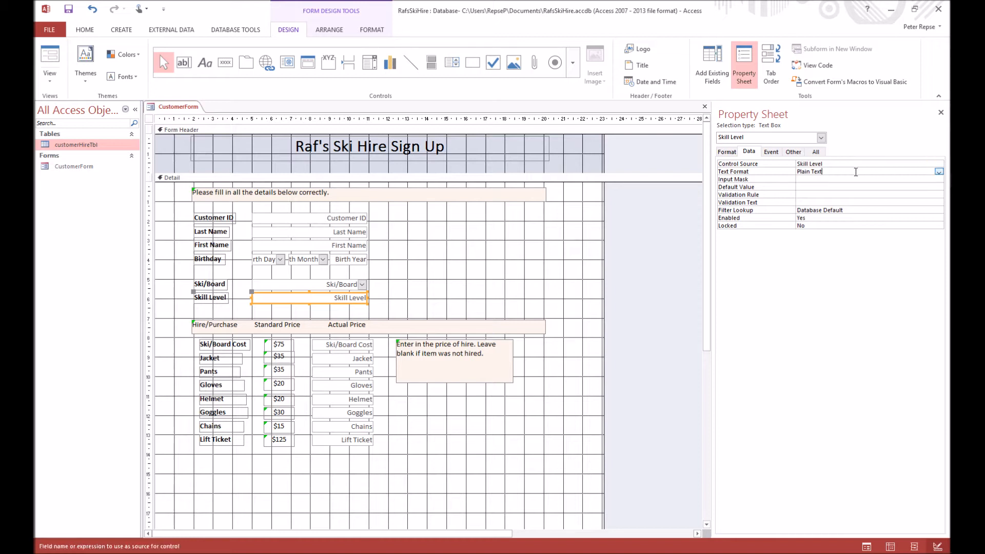
pyautogui.rightClick(314, 304)
pyautogui.moveTo(366, 259)
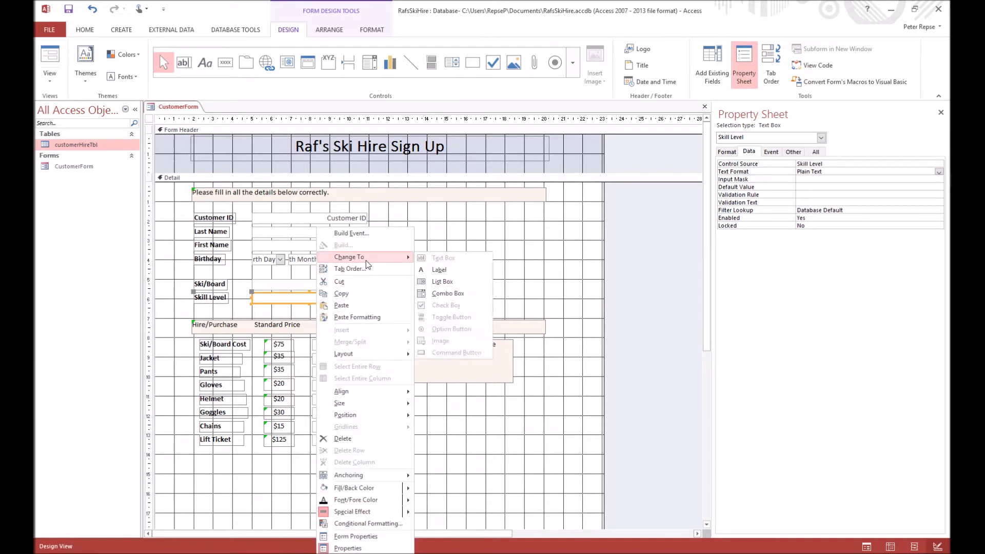
pyautogui.click(460, 293)
# Set the Skill Level combo box's Row Source Type to Value List and its Row Source to Beginner;Intermediate;Advanced.
pyautogui.click(847, 177)
pyautogui.click(939, 179)
pyautogui.click(884, 195)
pyautogui.click(818, 169)
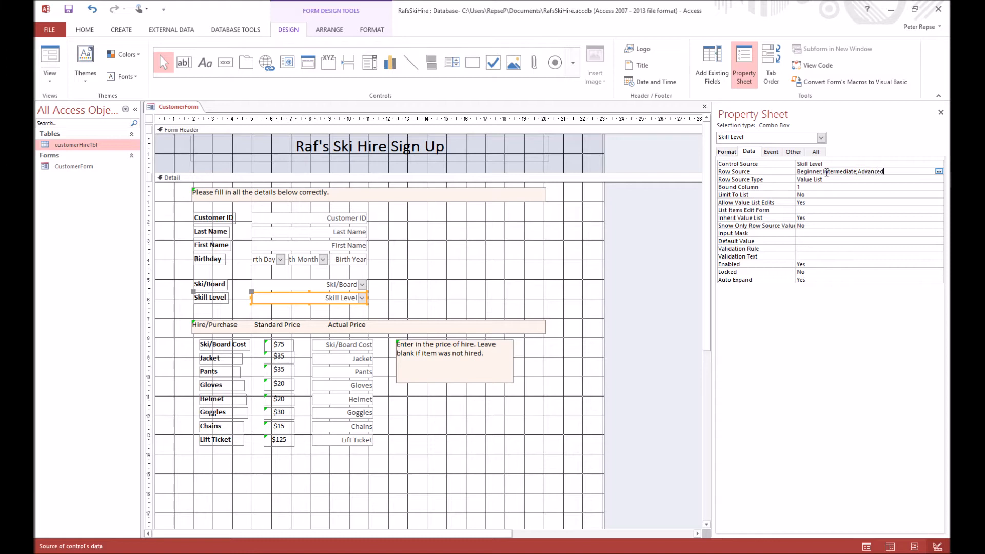
pyautogui.click(565, 272)
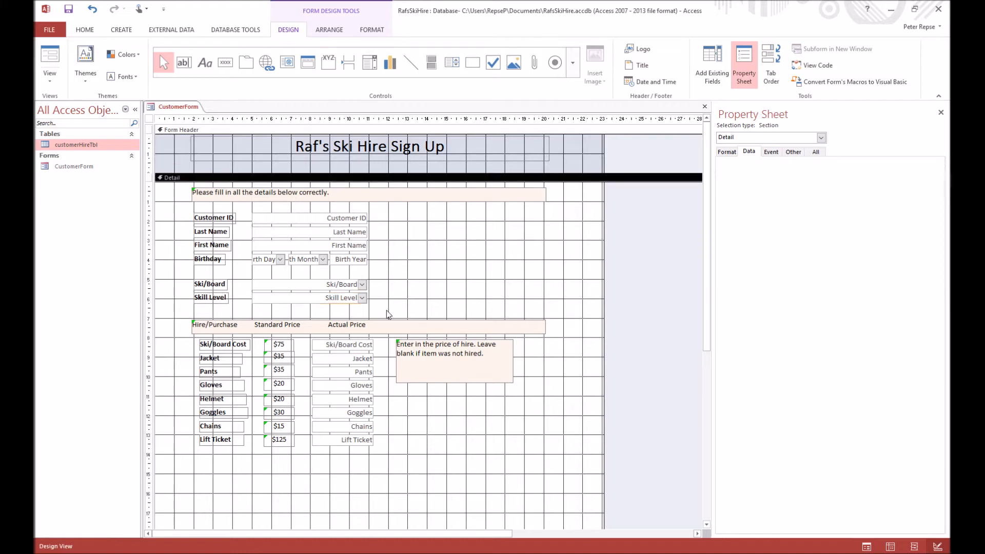
pyautogui.click(359, 345)
pyautogui.click(341, 358)
pyautogui.click(342, 372)
pyautogui.click(342, 386)
pyautogui.click(342, 412)
# Select the Ski/Board Cost text box, place the Access window beside the Word design table, and resize the Property Sheet to show its values.
pyautogui.click(355, 346)
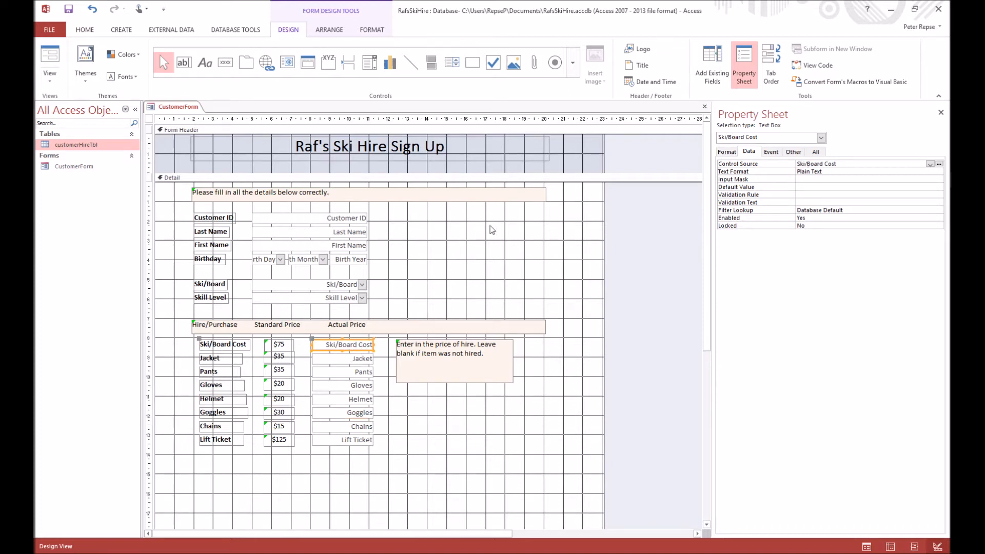
pyautogui.moveTo(800, 10); pyautogui.dragTo(34, 147)
pyautogui.moveTo(254, 253); pyautogui.dragTo(372, 255)
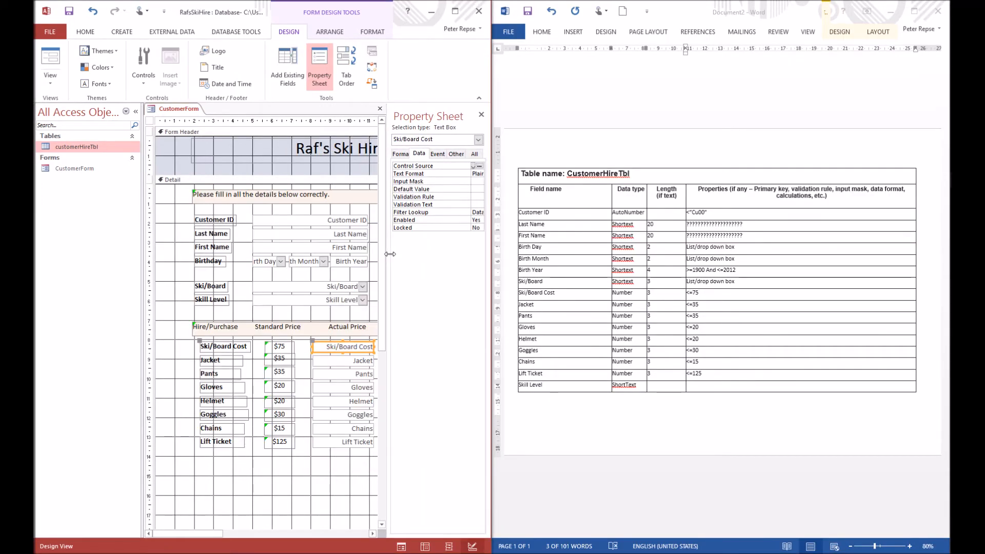
pyautogui.moveTo(196, 534); pyautogui.dragTo(222, 535)
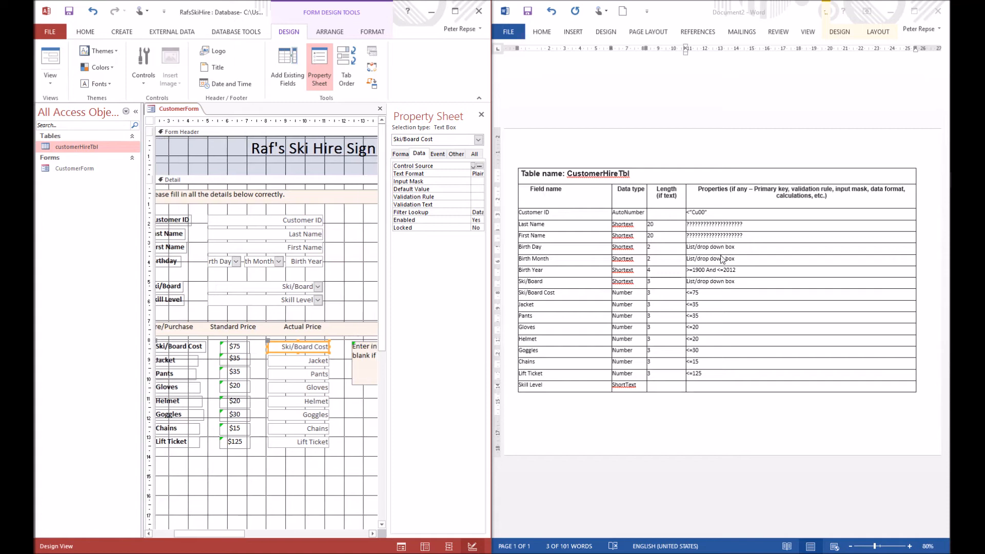
pyautogui.click(306, 348)
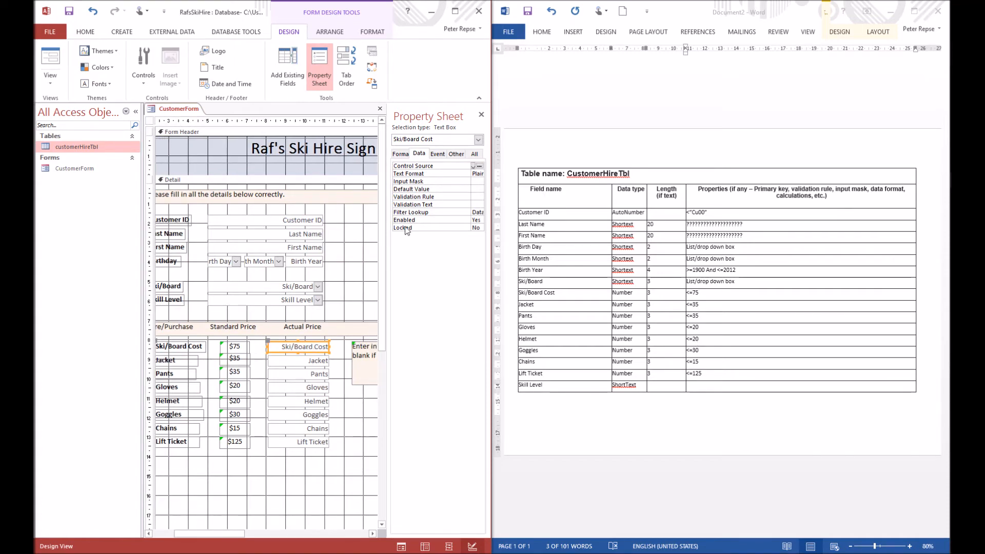
pyautogui.moveTo(388, 125); pyautogui.dragTo(358, 128)
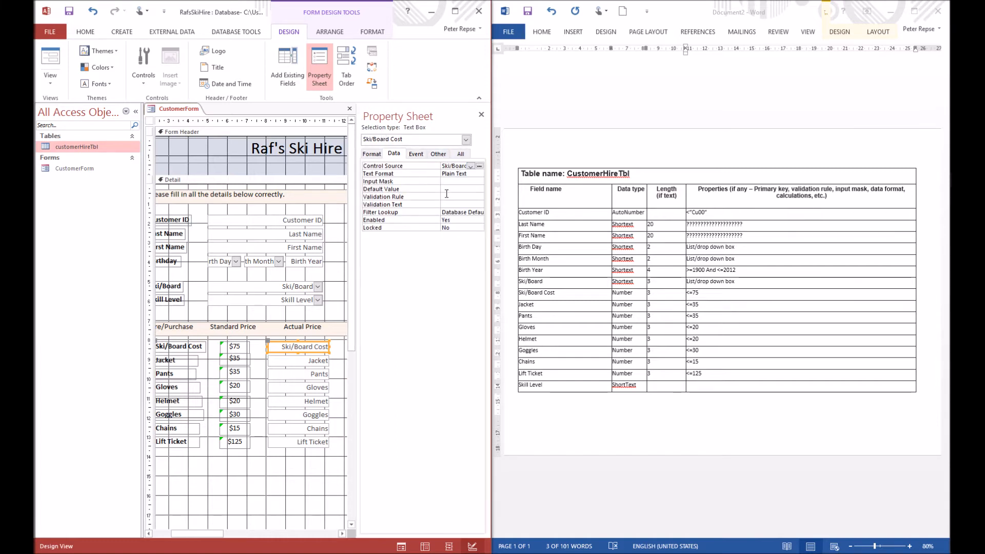
# Copy <=75 from the Word design table into the Ski/Board Cost text box's Validation Rule.
pyautogui.click(449, 197)
pyautogui.click(701, 293)
pyautogui.moveTo(700, 293); pyautogui.dragTo(688, 292)
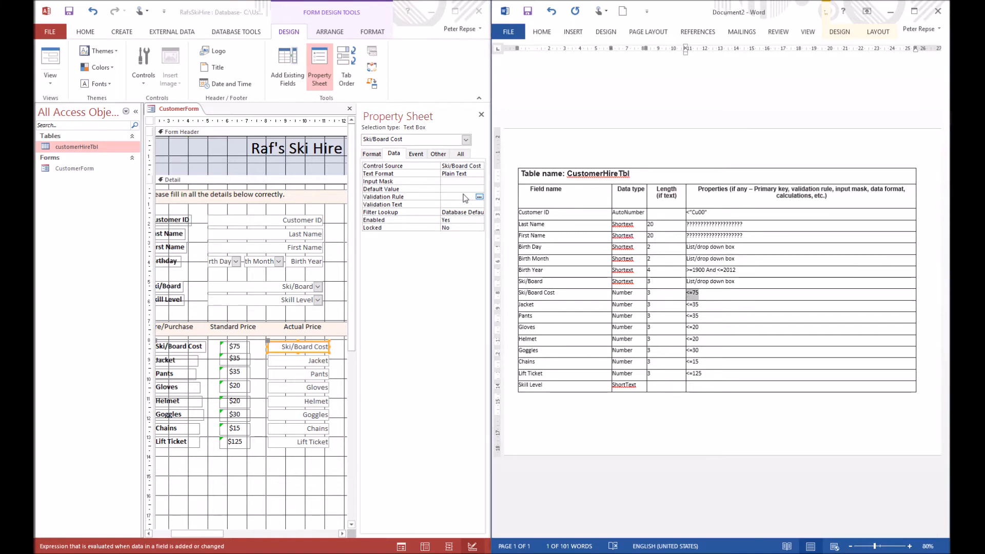
pyautogui.click(451, 196)
pyautogui.click(451, 197)
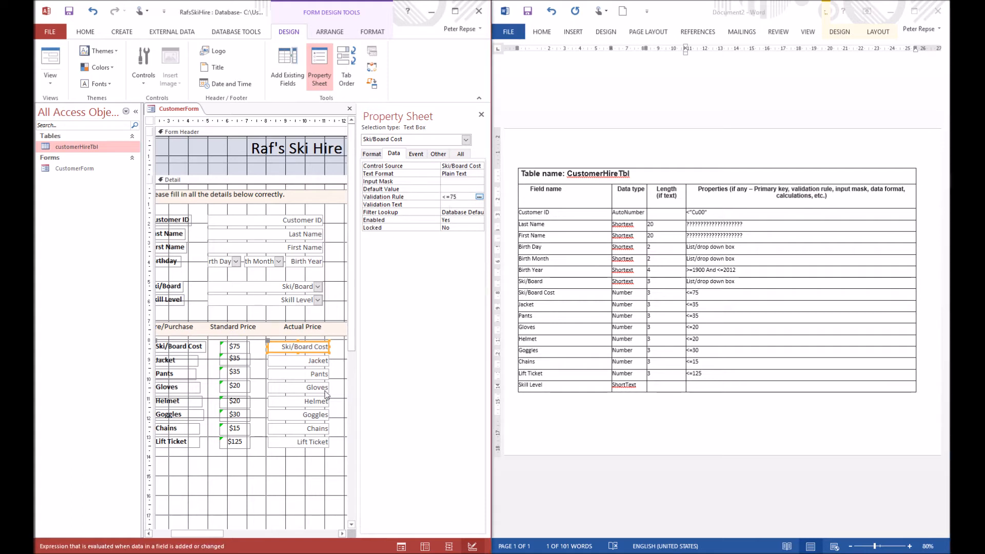
# Set the Jacket text box's Validation Rule to <=35 and select the rule text for reuse.
pyautogui.click(315, 365)
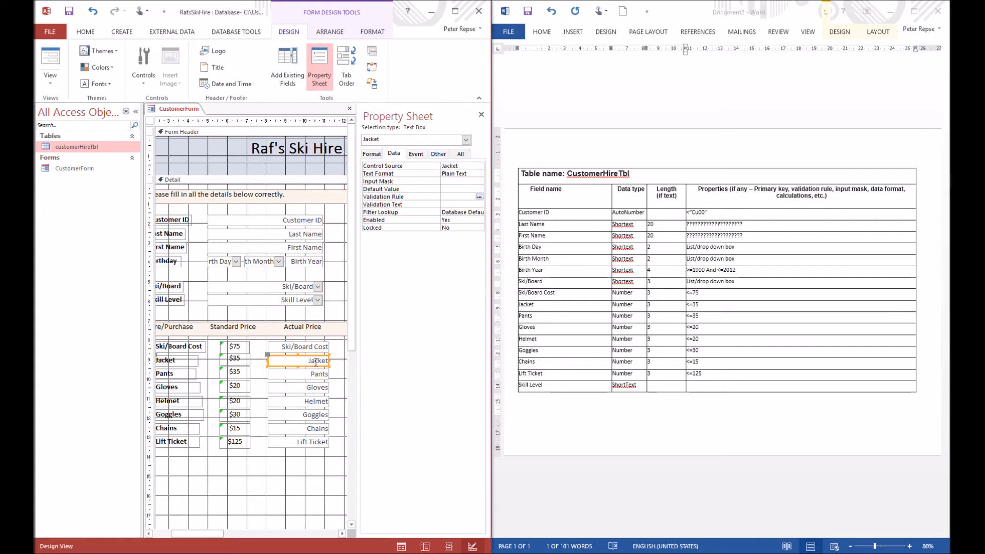
pyautogui.click(451, 189)
pyautogui.click(452, 196)
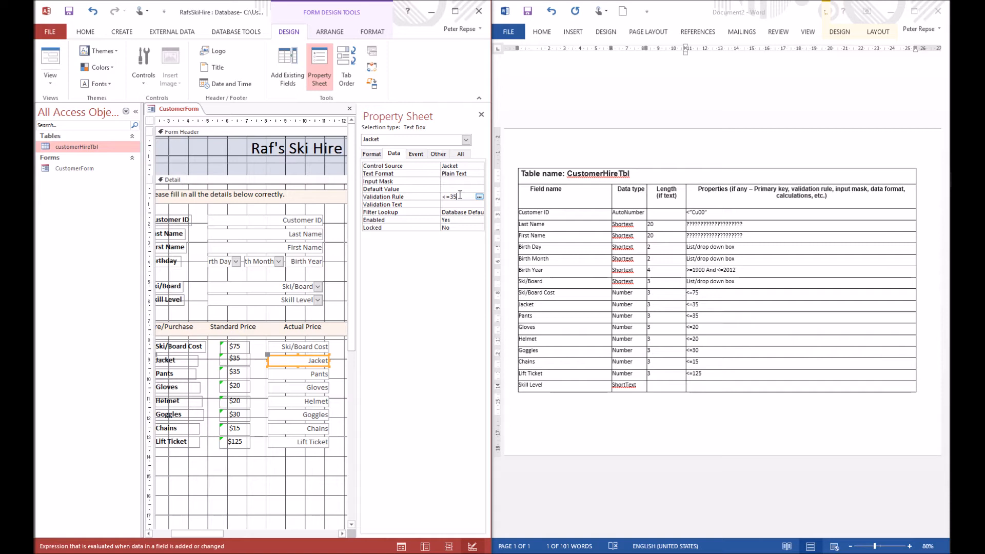
pyautogui.hotkey('shift', 'Left')
pyautogui.hotkey('shift', 'Left')
pyautogui.hotkey('shift', 'Left')
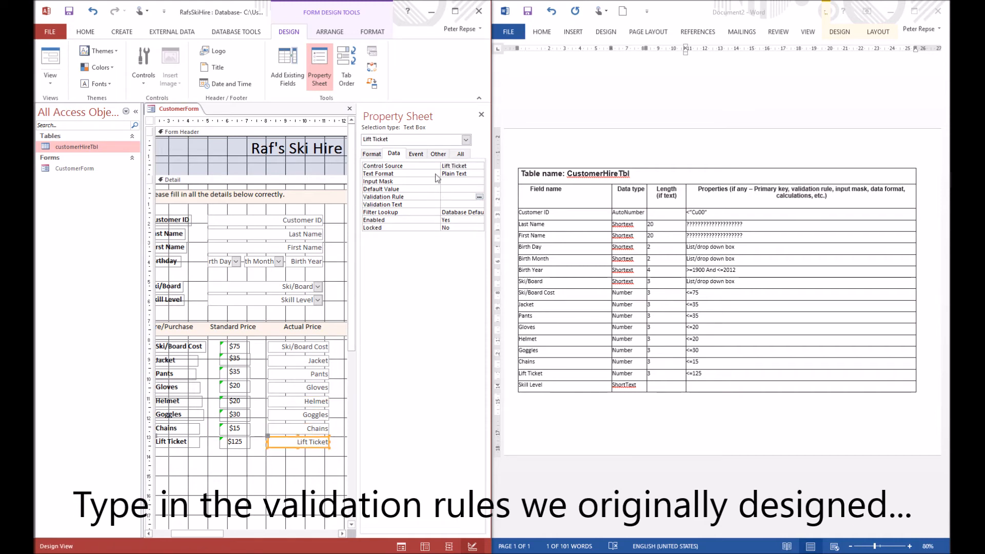
# Set the Lift Ticket text box's Validation Rule to <=125, close the Property Sheet and maximize the Access window.
pyautogui.click(456, 197)
pyautogui.write('<=125')
pyautogui.click(481, 115)
pyautogui.click(455, 11)
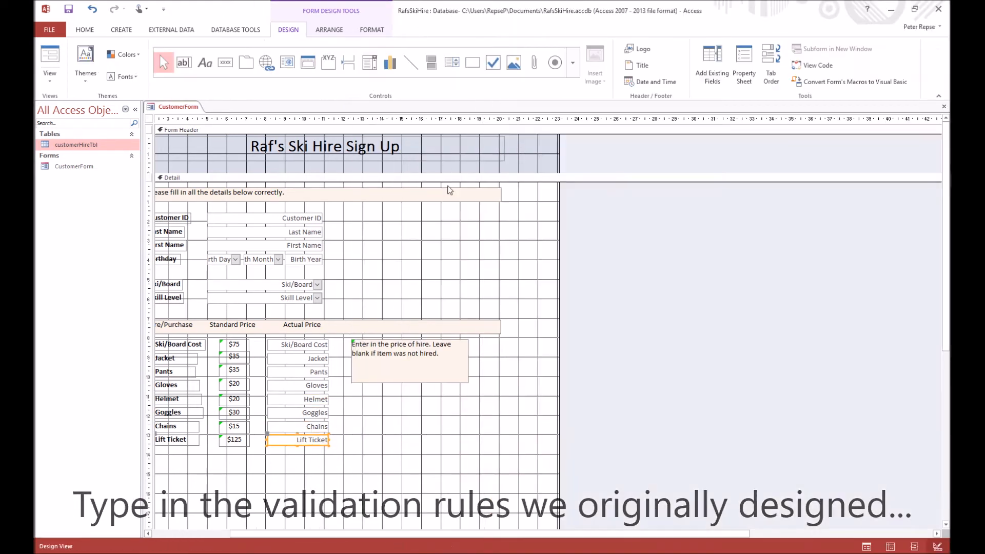
pyautogui.click(550, 454)
pyautogui.moveTo(743, 538); pyautogui.dragTo(667, 538)
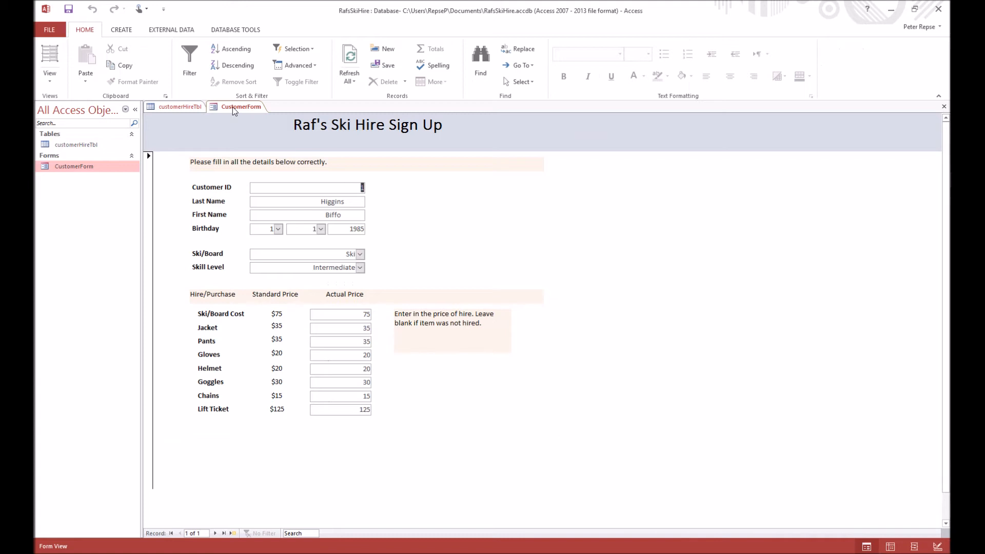
# Close CustomerForm and switch the customerHireTbl table to Design View.
pyautogui.rightClick(232, 107)
pyautogui.click(257, 128)
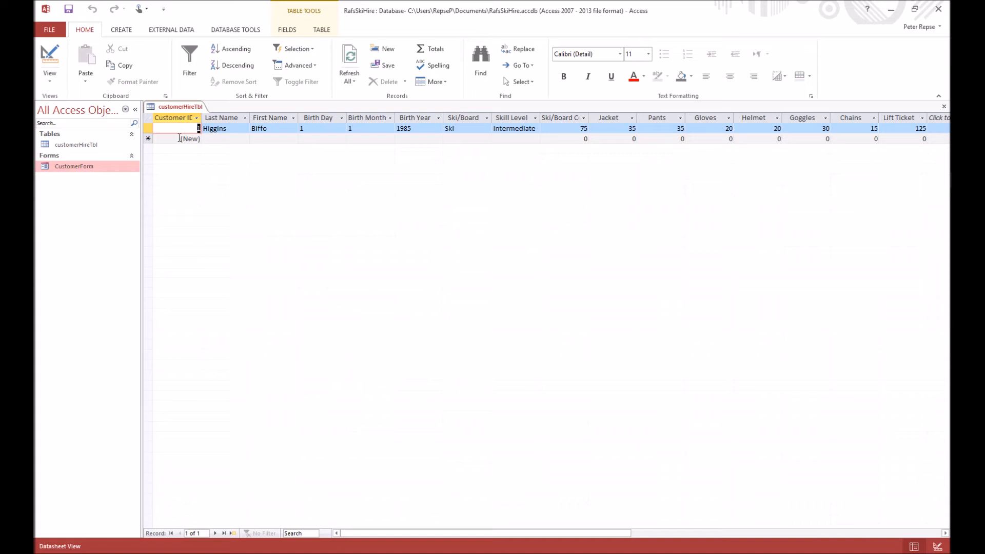
pyautogui.click(50, 77)
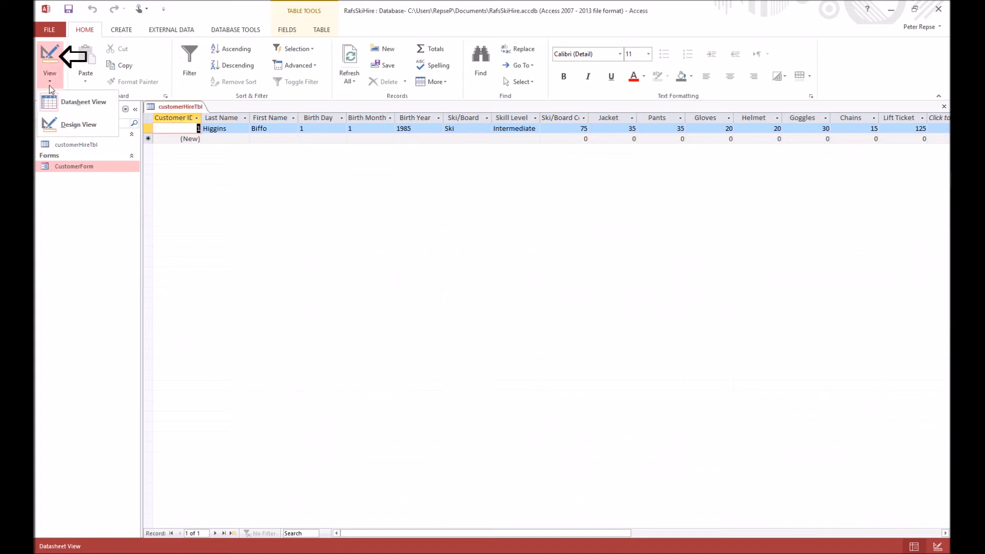
pyautogui.click(72, 122)
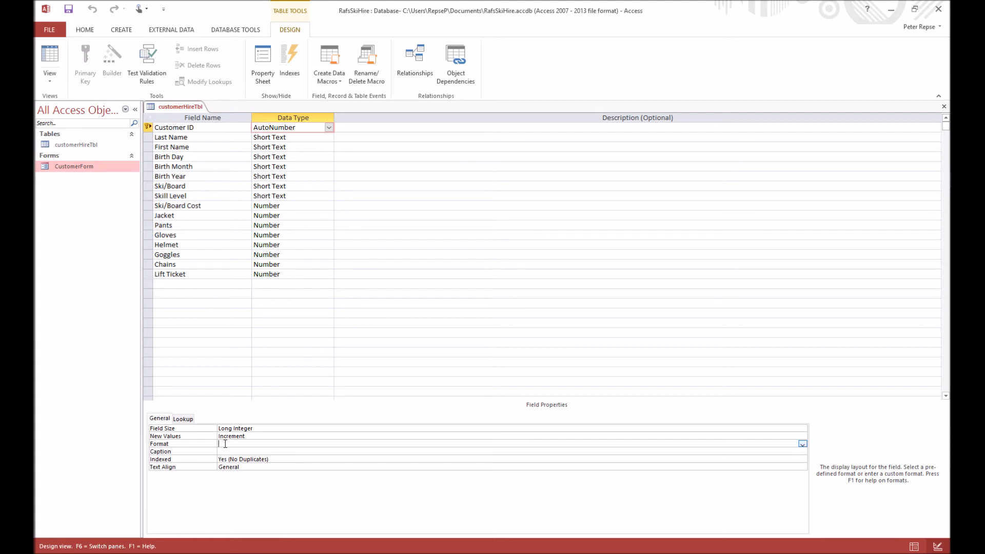
# Set the Customer ID field's Format to <"Cu00" and switch to the Word design table to compare it.
pyautogui.write('<"Cu00"')
pyautogui.hotkey('alt', 'Tab')
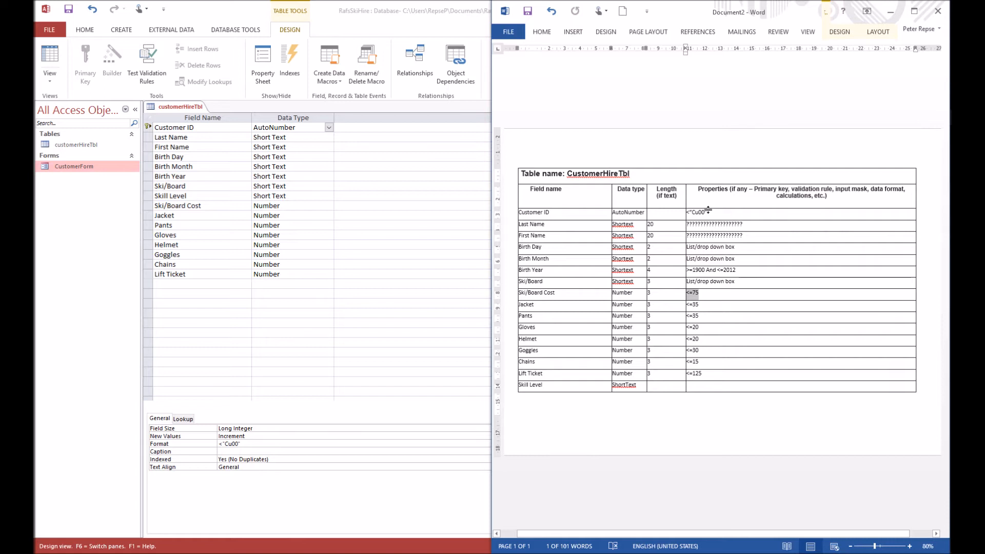
# Return to Access, save the Customer ID format change and switch the customerHireTbl table to Datasheet View.
pyautogui.click(347, 323)
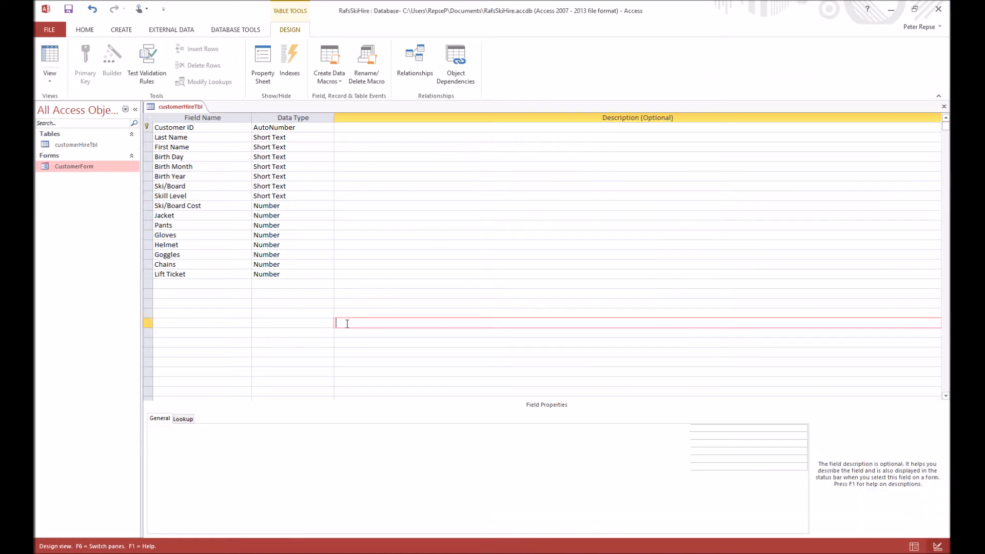
pyautogui.click(332, 128)
pyautogui.click(313, 129)
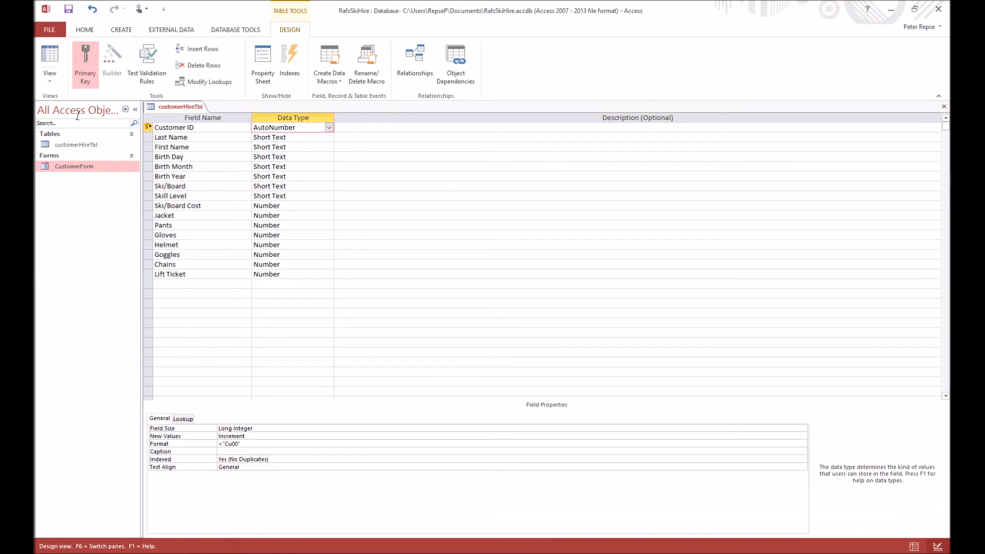
pyautogui.click(52, 82)
pyautogui.click(58, 106)
pyautogui.click(473, 314)
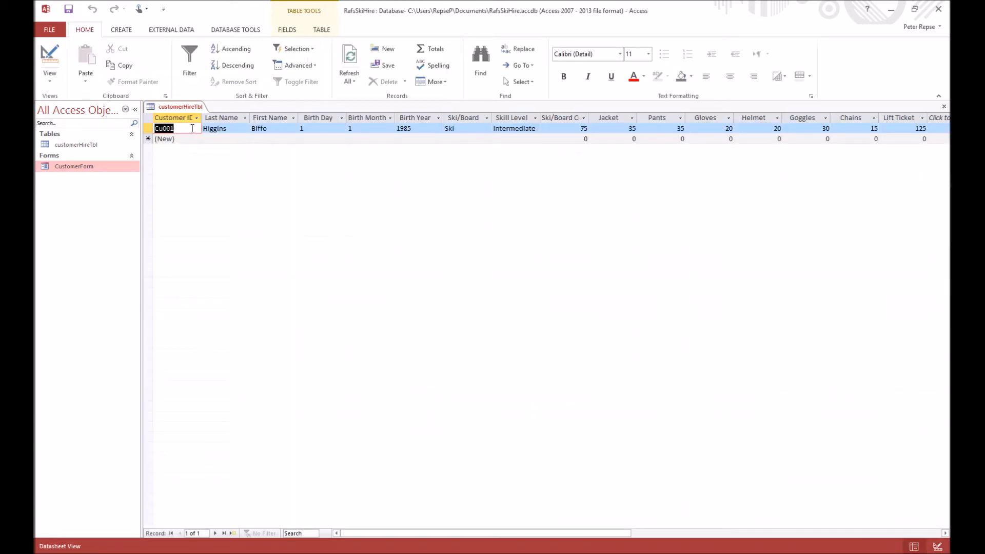
pyautogui.click(188, 128)
# Open CustomerForm and compare its Customer ID and Actual Price fields with the customerHireTbl datasheet.
pyautogui.doubleClick(58, 169)
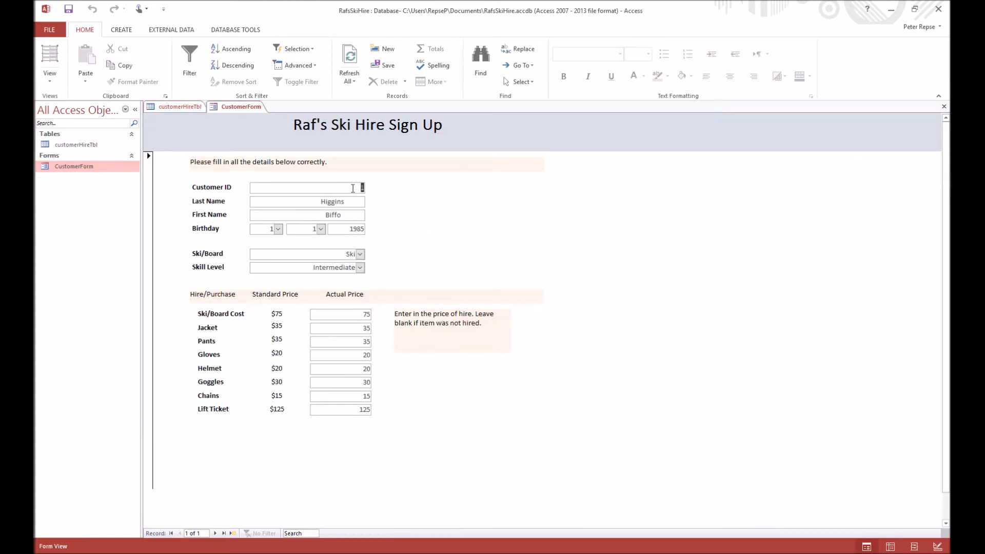
pyautogui.click(191, 107)
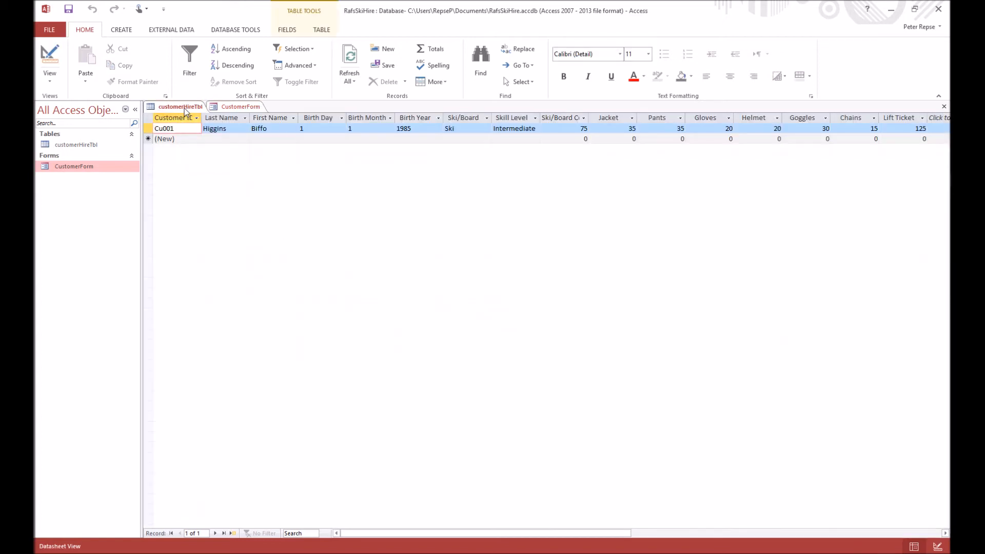
pyautogui.click(235, 106)
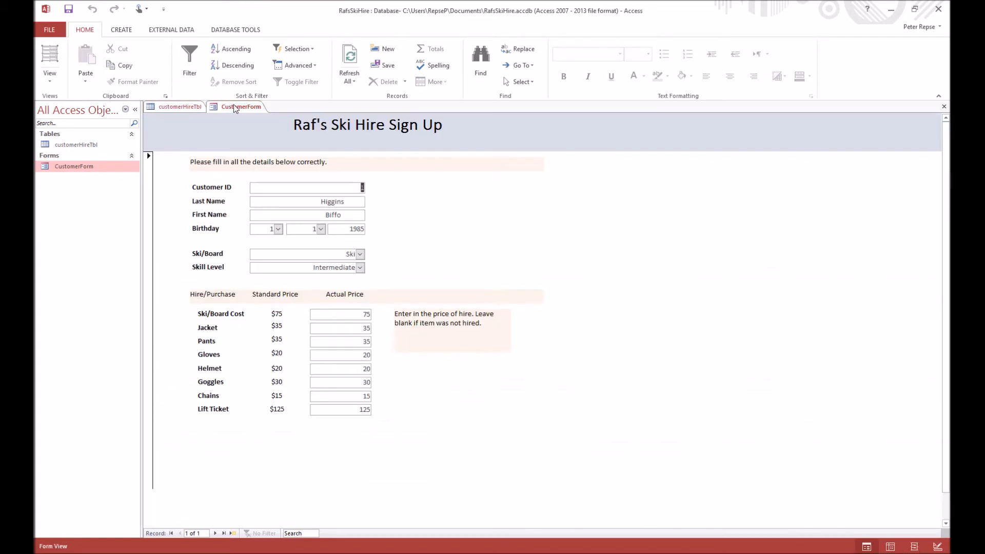
pyautogui.click(366, 315)
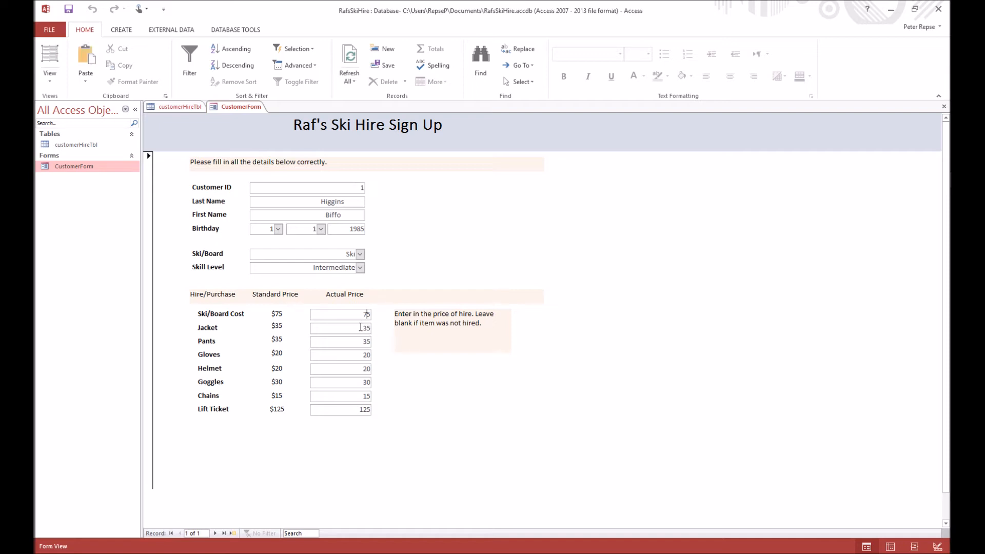
pyautogui.click(363, 355)
pyautogui.click(353, 408)
# Switch CustomerForm to Design View and set the Ski/Board Cost text box's Format to Currency.
pyautogui.click(50, 77)
pyautogui.click(79, 170)
pyautogui.click(371, 350)
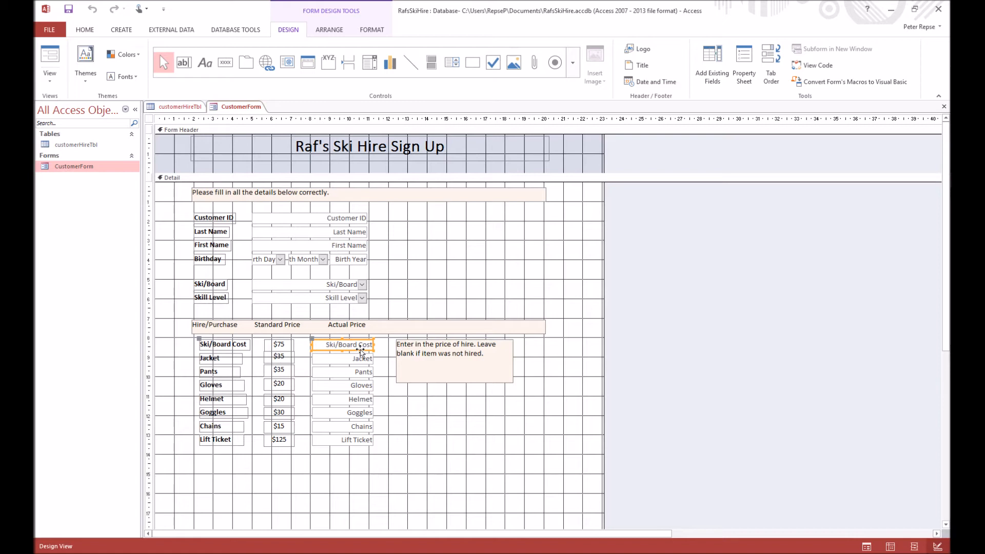
pyautogui.click(362, 350)
pyautogui.doubleClick(363, 350)
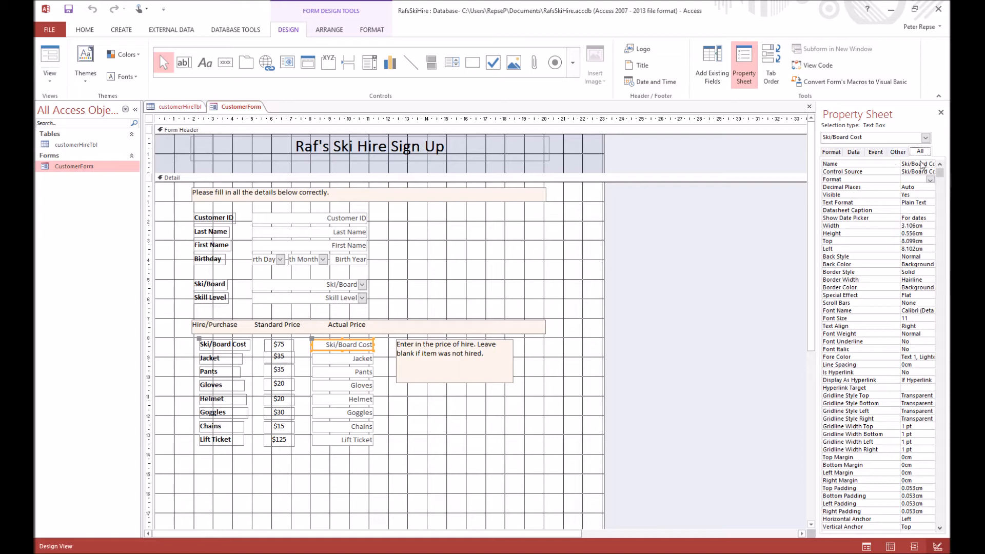
pyautogui.click(930, 180)
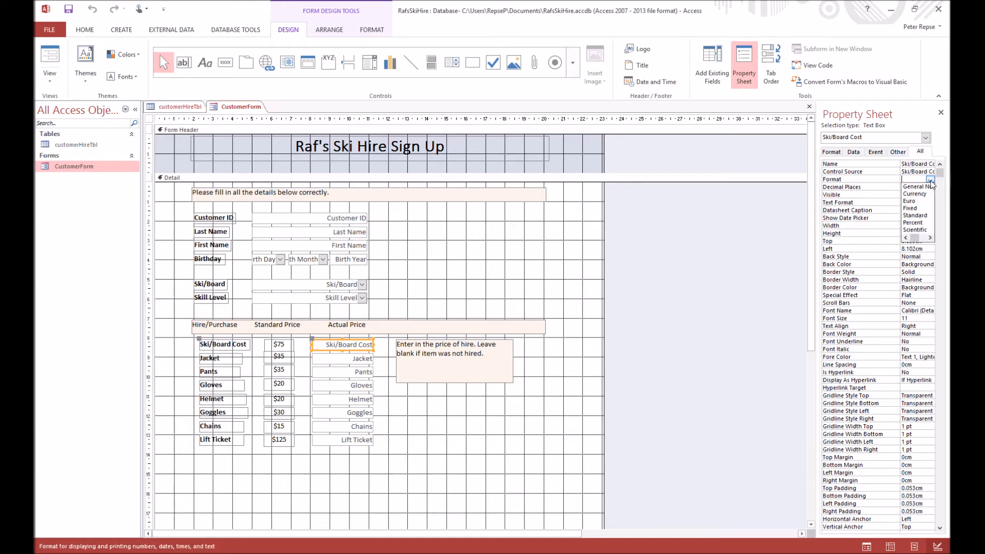
pyautogui.click(921, 198)
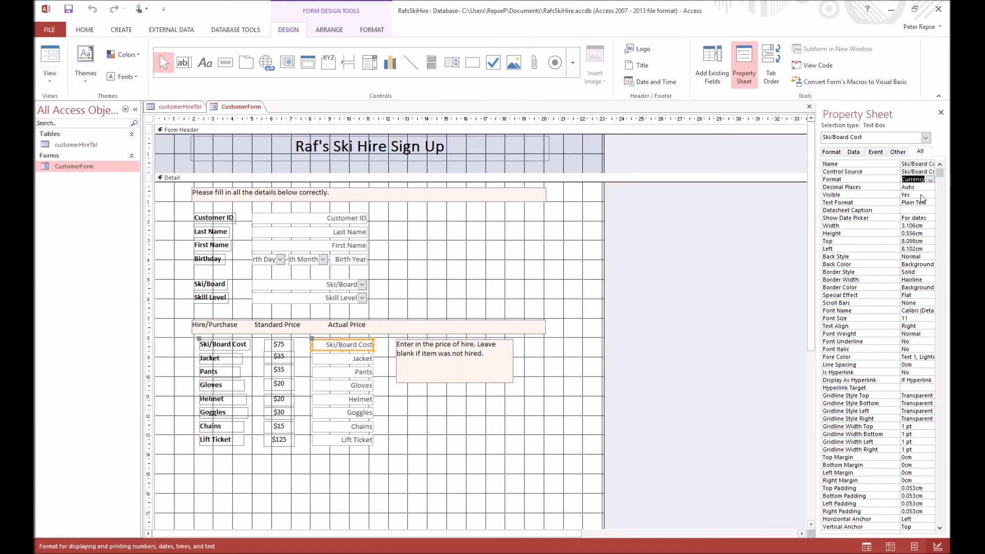
# Set the Format of the Jacket, Pants, Gloves, Helmet, Goggles, Chains and Lift Ticket text boxes to Currency.
pyautogui.click(365, 360)
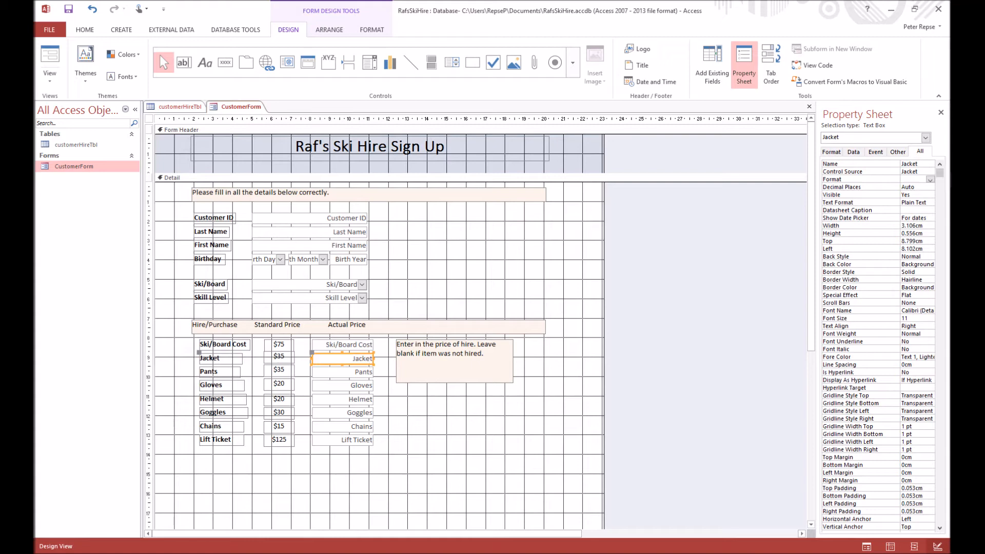
pyautogui.click(930, 180)
pyautogui.click(920, 197)
pyautogui.click(363, 373)
pyautogui.click(342, 399)
pyautogui.click(931, 180)
pyautogui.click(915, 194)
pyautogui.click(342, 412)
pyautogui.click(930, 180)
pyautogui.click(915, 194)
pyautogui.click(342, 426)
pyautogui.click(931, 180)
# Switch CustomerForm to Form View and compare its price formats with the customerHireTbl datasheet.
pyautogui.click(149, 119)
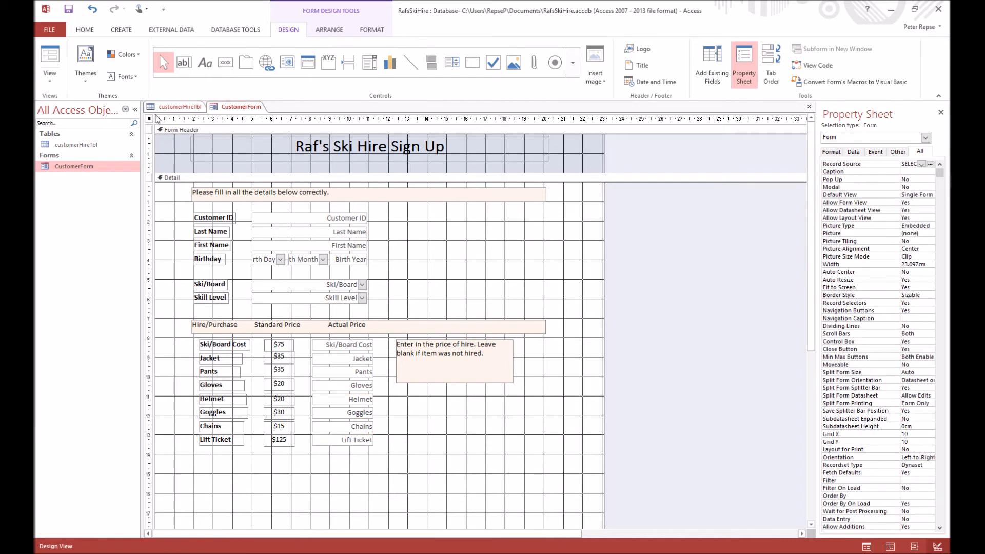
pyautogui.click(44, 81)
pyautogui.click(57, 102)
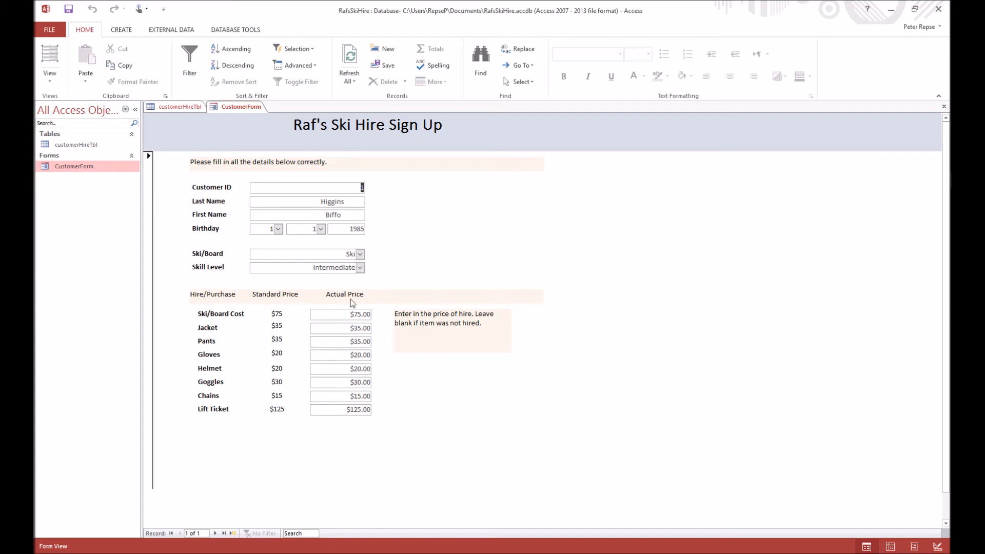
pyautogui.click(174, 106)
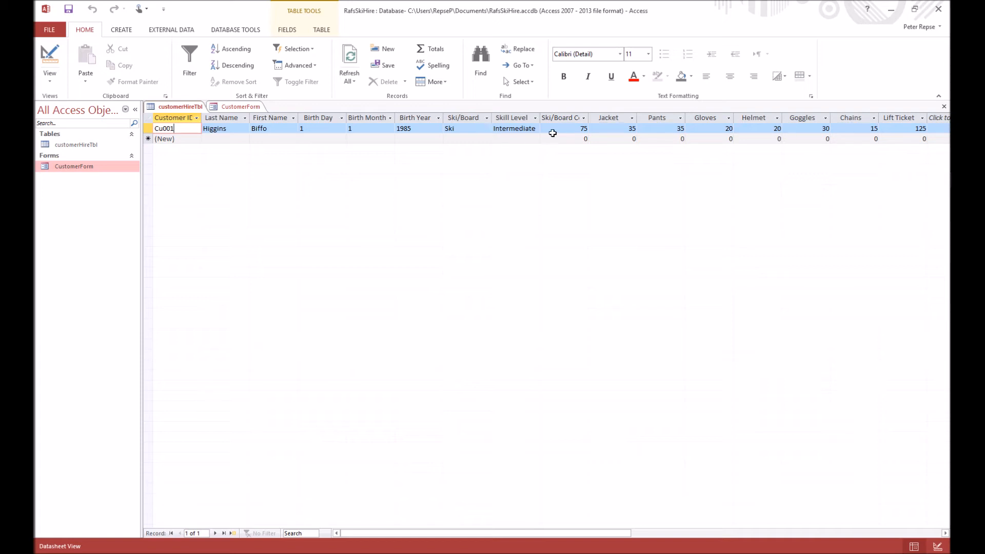
pyautogui.click(53, 85)
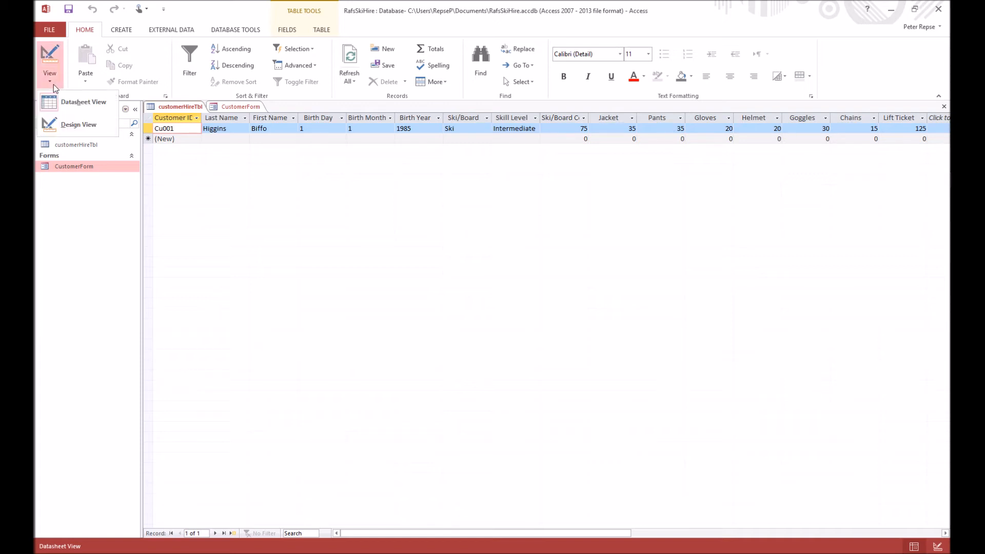
pyautogui.click(72, 126)
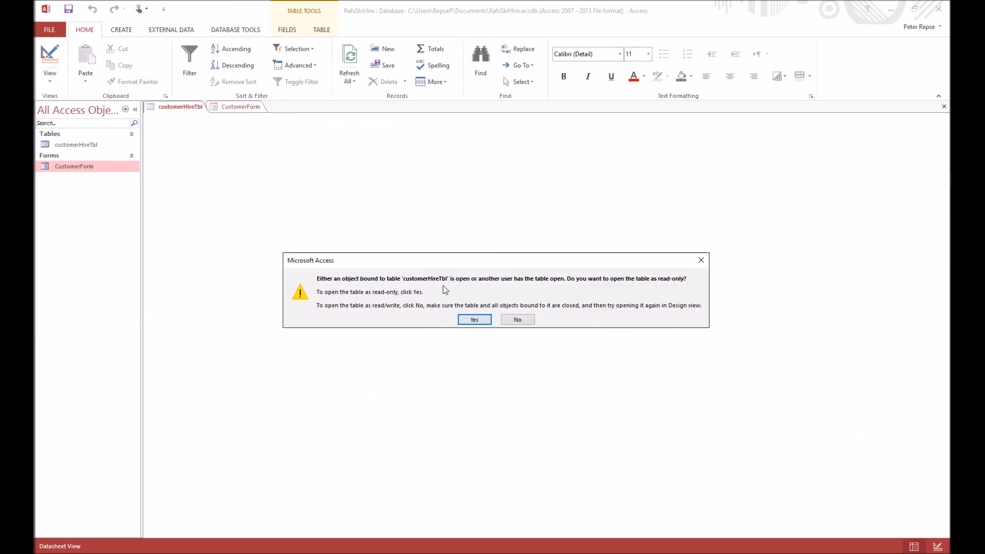
pyautogui.click(517, 319)
# Close CustomerForm and switch the customerHireTbl table to Design View.
pyautogui.click(234, 106)
pyautogui.rightClick(234, 106)
pyautogui.click(235, 106)
pyautogui.rightClick(235, 105)
pyautogui.click(258, 126)
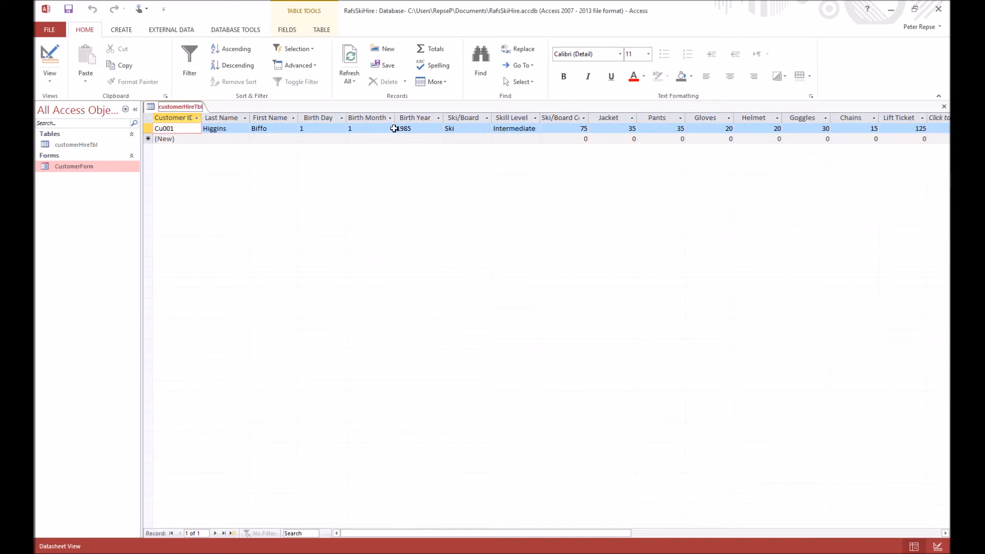
pyautogui.click(50, 77)
pyautogui.click(62, 128)
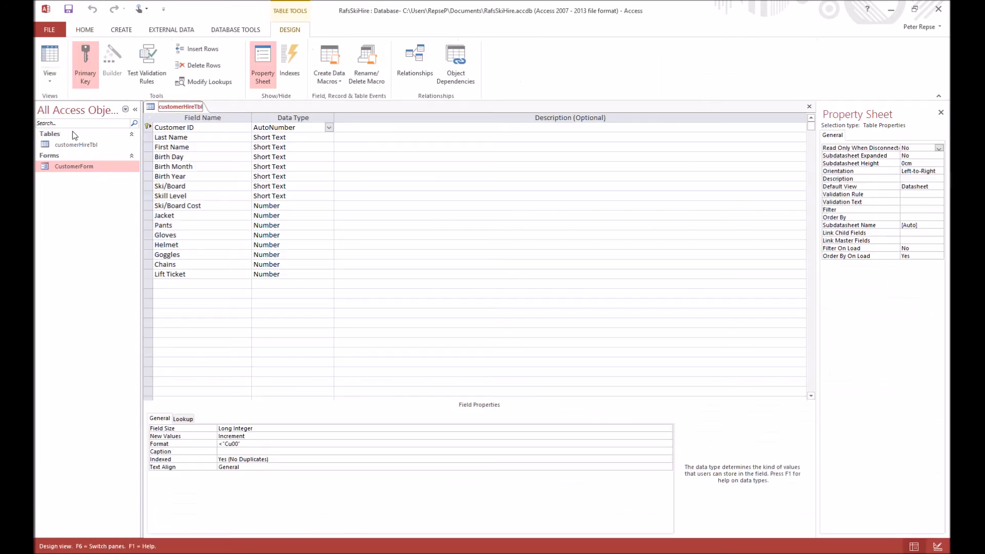
# Set the Ski/Board Cost field's Format to Currency in the customerHireTbl table.
pyautogui.click(298, 210)
pyautogui.click(294, 218)
pyautogui.click(307, 206)
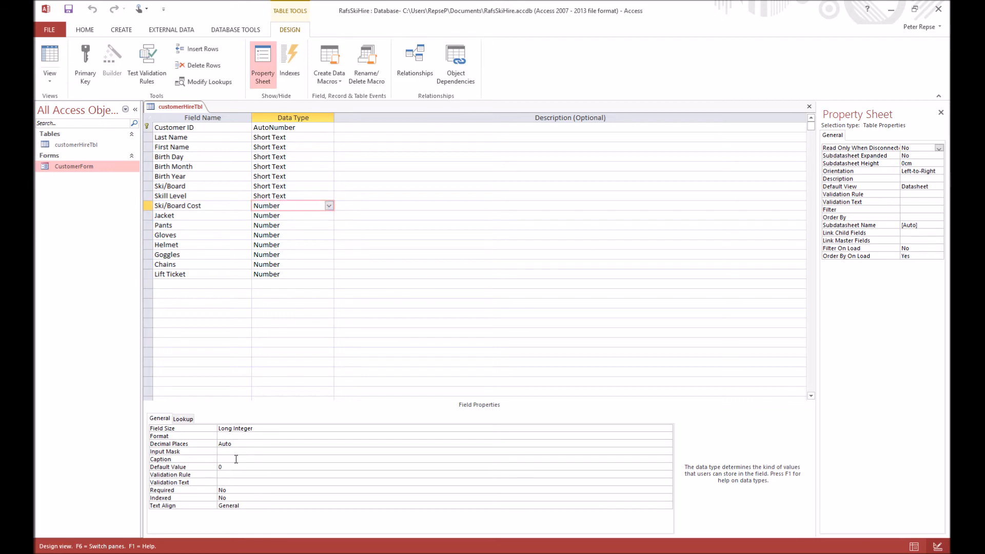
pyautogui.click(232, 437)
pyautogui.click(667, 436)
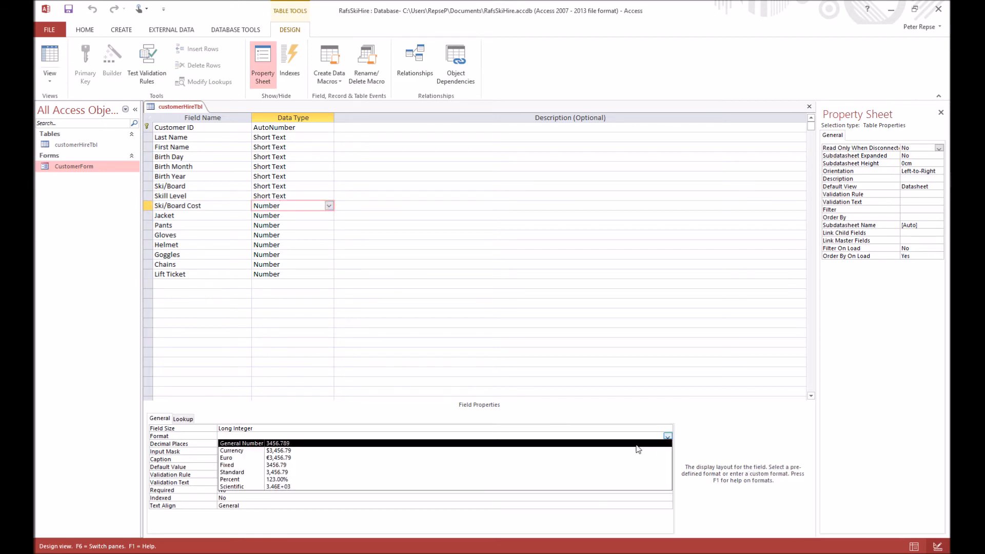
pyautogui.click(564, 451)
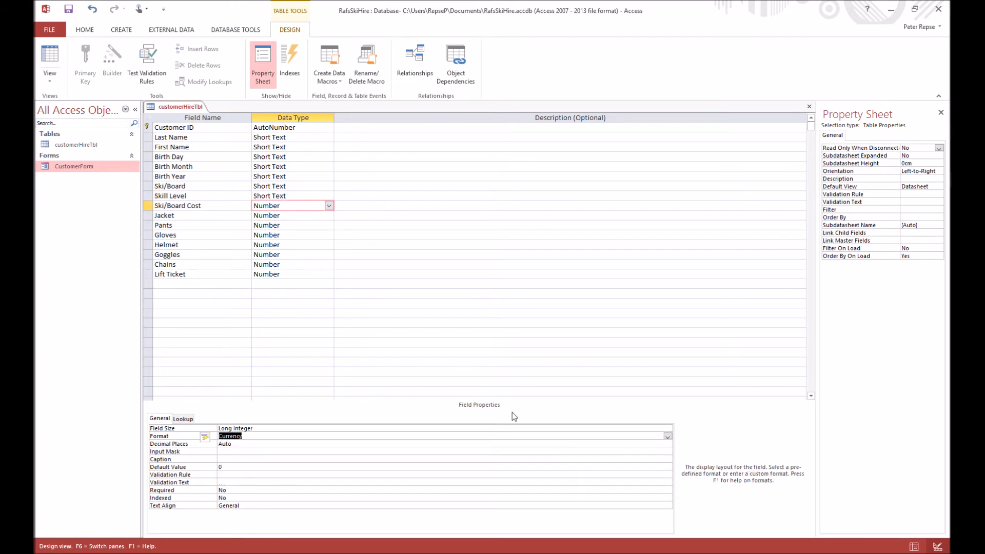
# Set the Format of the table's Jacket, Pants, Gloves and Helmet fields to Currency.
pyautogui.click(319, 216)
pyautogui.click(259, 438)
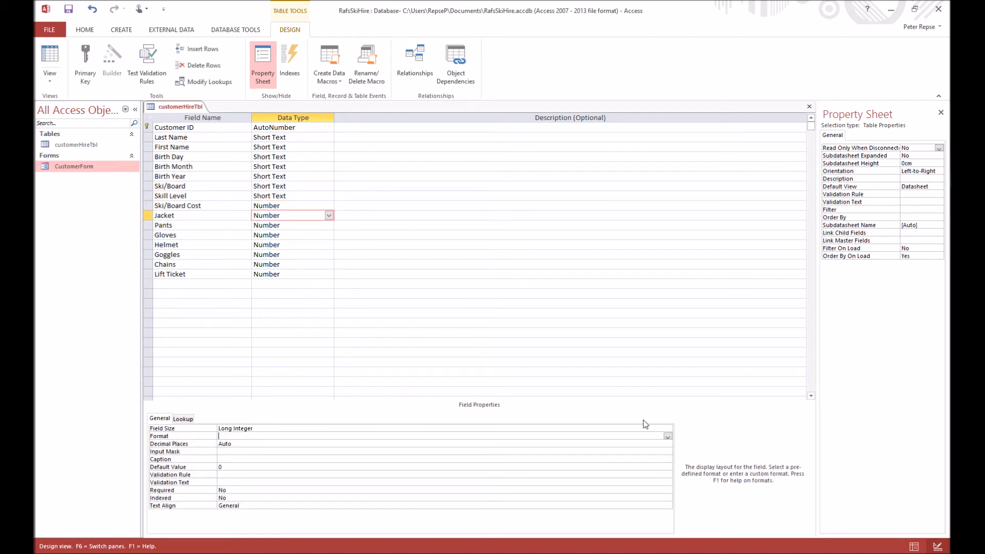
pyautogui.click(667, 437)
pyautogui.click(596, 451)
pyautogui.click(319, 226)
pyautogui.click(329, 245)
pyautogui.click(319, 236)
pyautogui.click(667, 436)
pyautogui.click(490, 451)
pyautogui.click(319, 245)
pyautogui.click(667, 436)
pyautogui.click(506, 451)
# Set the Format of the table's Goggles, Chains and Lift Ticket fields to Currency.
pyautogui.click(319, 255)
pyautogui.click(667, 436)
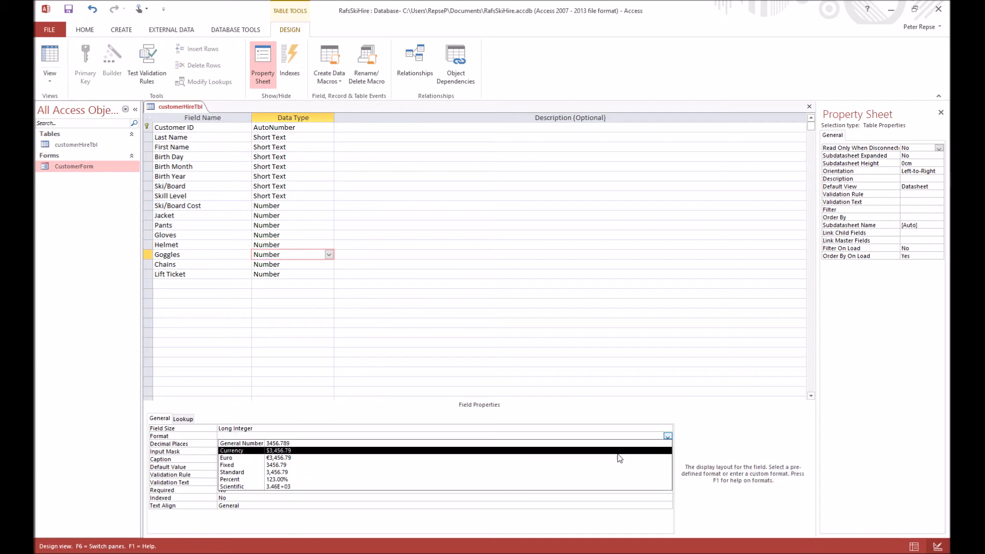
pyautogui.click(620, 452)
pyautogui.click(319, 265)
pyautogui.click(668, 436)
pyautogui.click(621, 452)
pyautogui.click(319, 275)
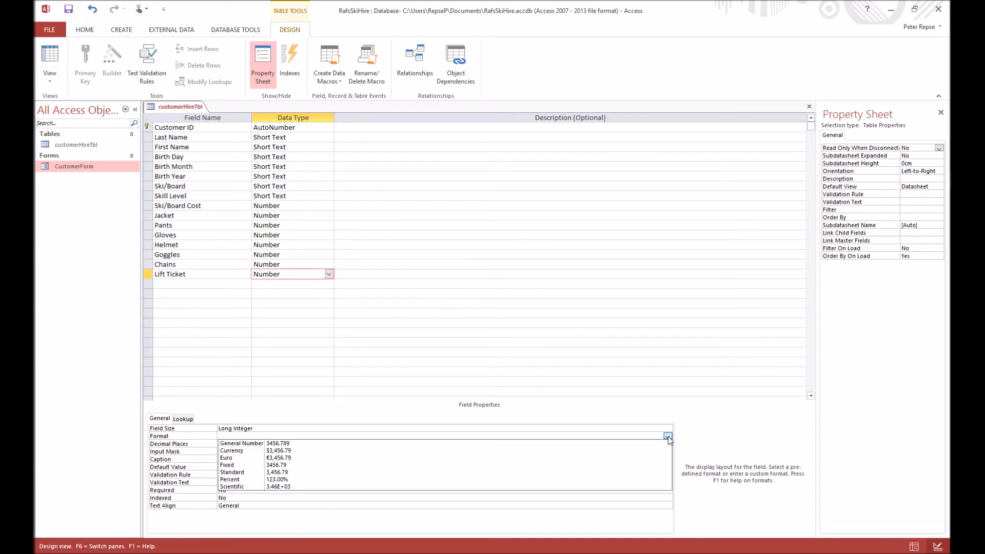
# Save the table design and check the price columns' currency format in Datasheet View.
pyautogui.click(51, 78)
pyautogui.click(63, 97)
pyautogui.click(466, 312)
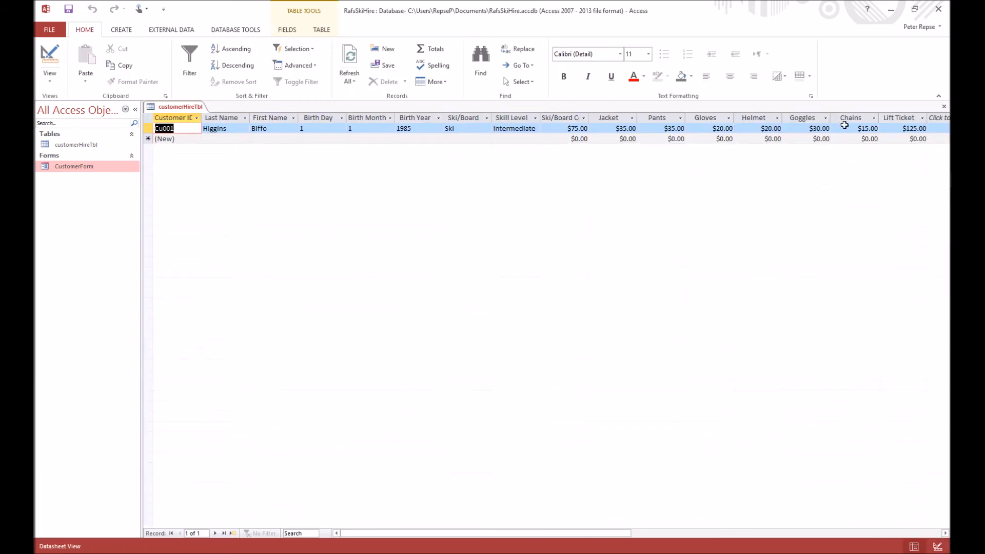
pyautogui.click(844, 126)
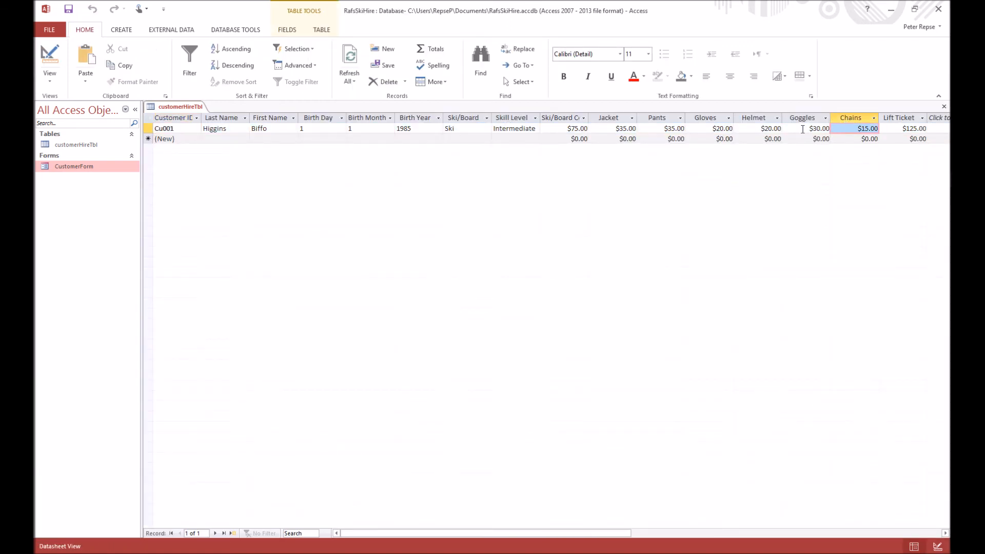
# Save and close the customerHireTbl table, and open CustomerForm in Design View.
pyautogui.rightClick(187, 110)
pyautogui.click(215, 119)
pyautogui.rightClick(179, 107)
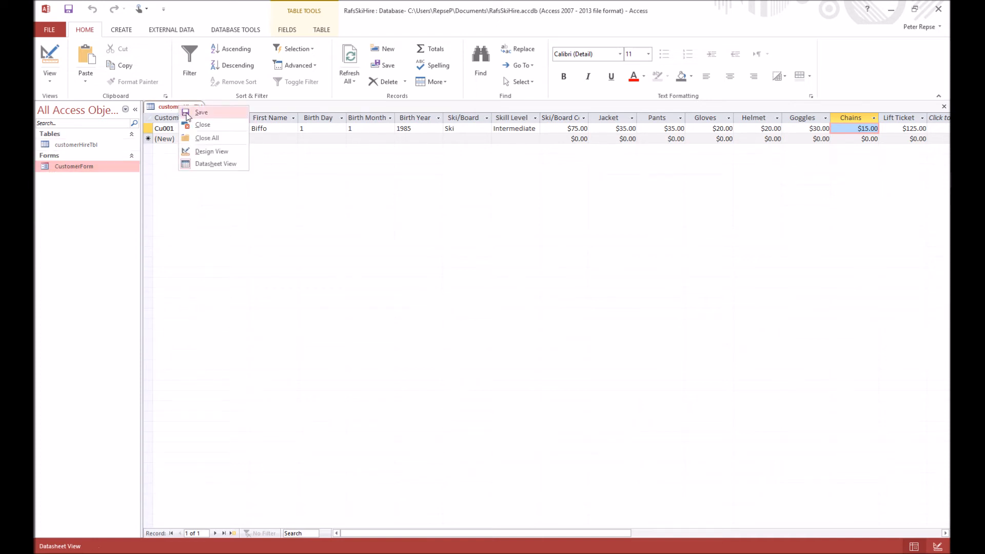
pyautogui.click(196, 125)
pyautogui.doubleClick(41, 165)
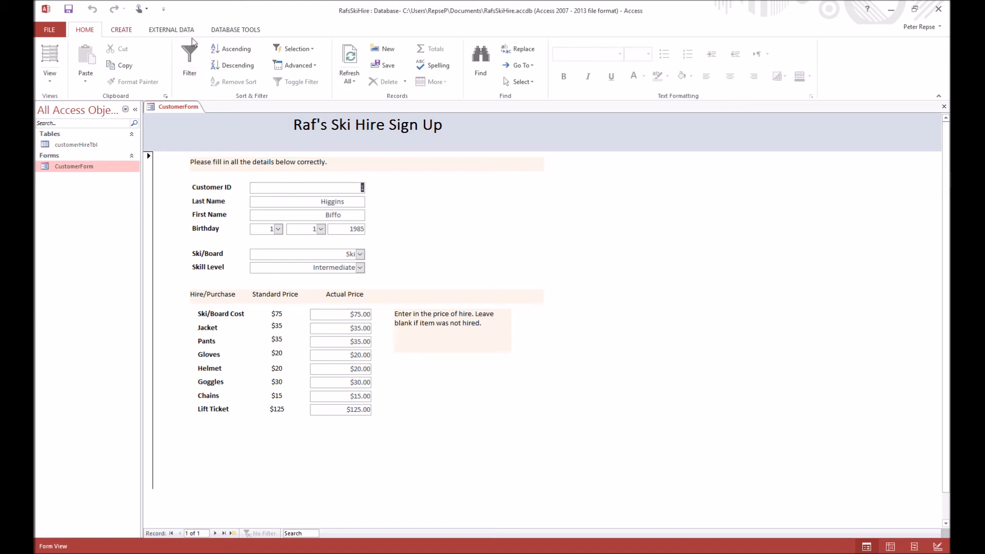
pyautogui.click(50, 77)
pyautogui.click(70, 166)
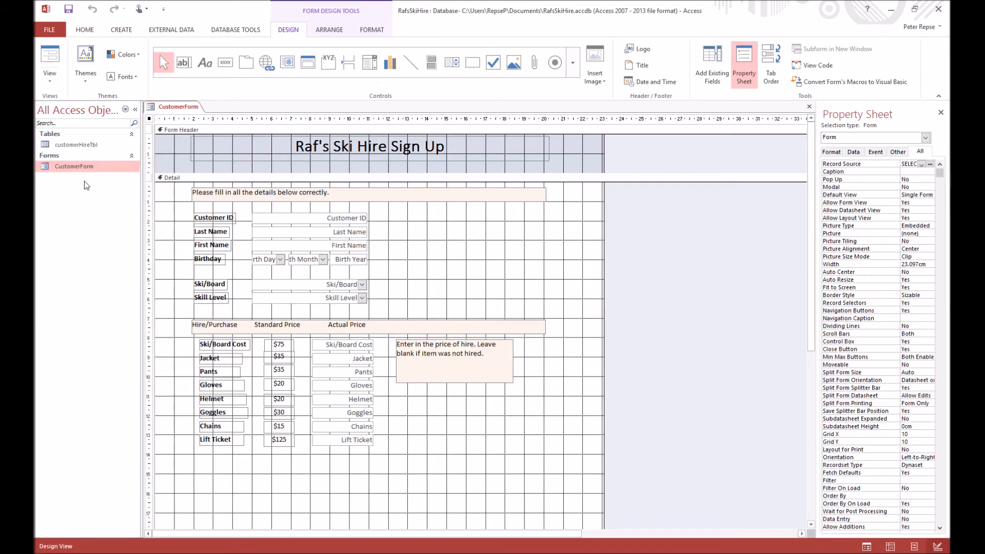
# Draw a command button about 5 by 1 cm below the price list and assign it the Record Operations action Save Record.
pyautogui.click(223, 65)
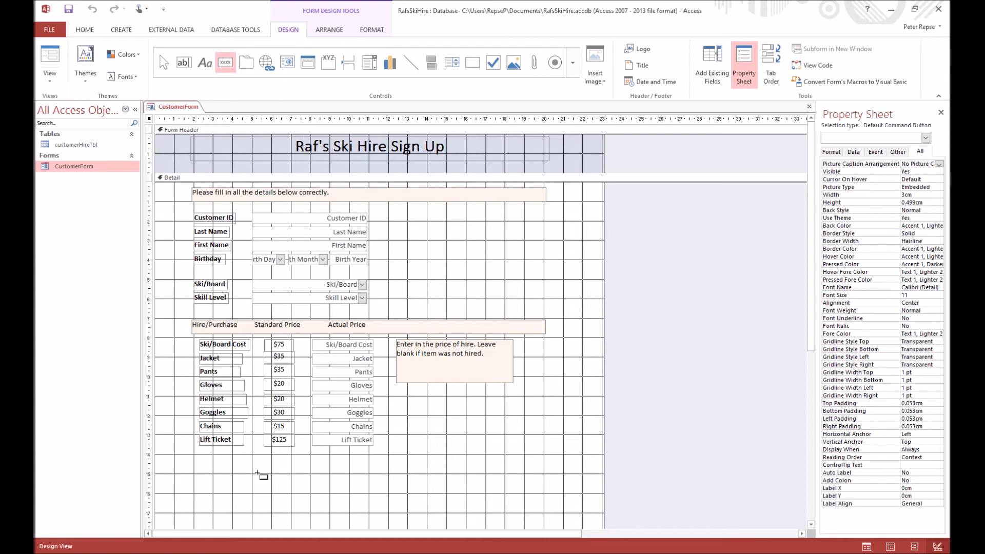
pyautogui.moveTo(272, 475); pyautogui.dragTo(368, 495)
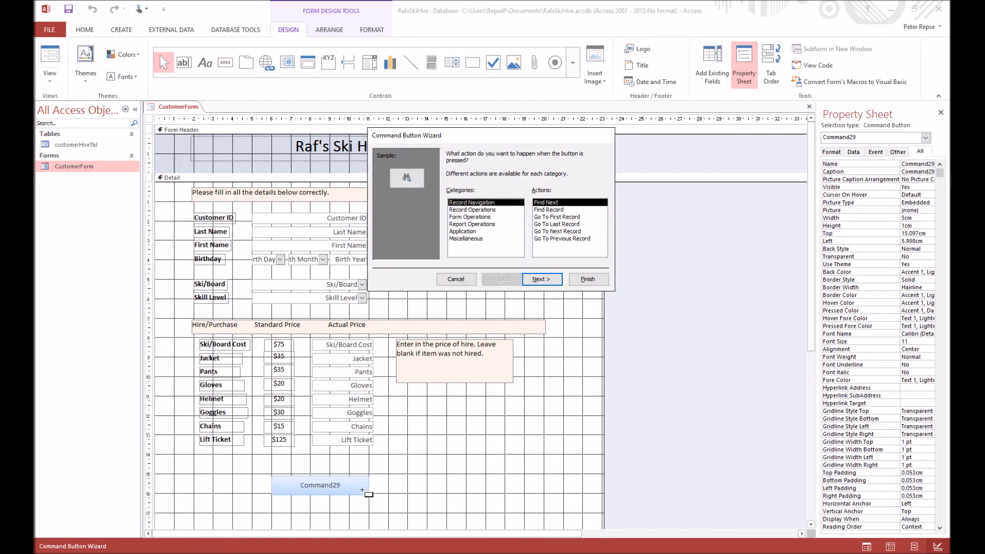
pyautogui.click(470, 211)
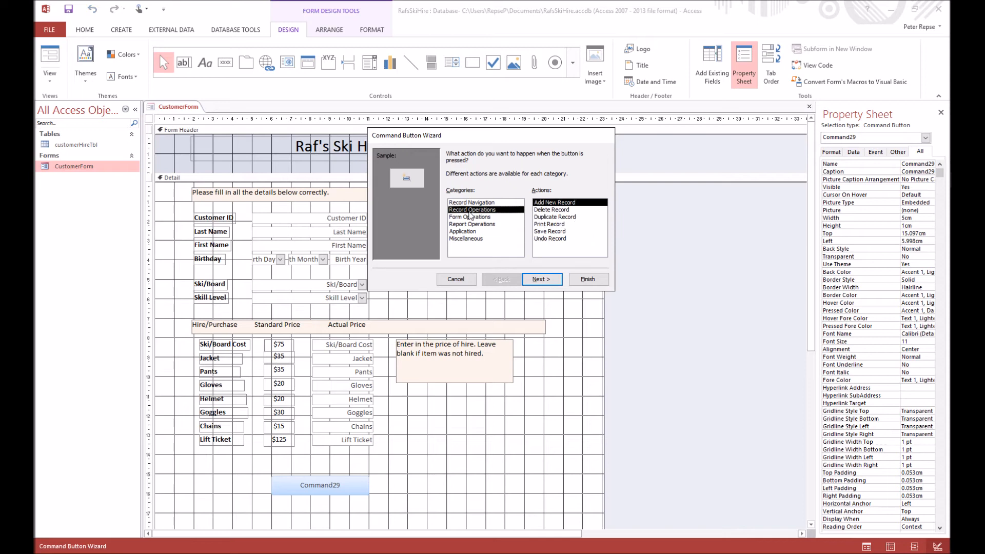
pyautogui.click(546, 232)
pyautogui.click(541, 280)
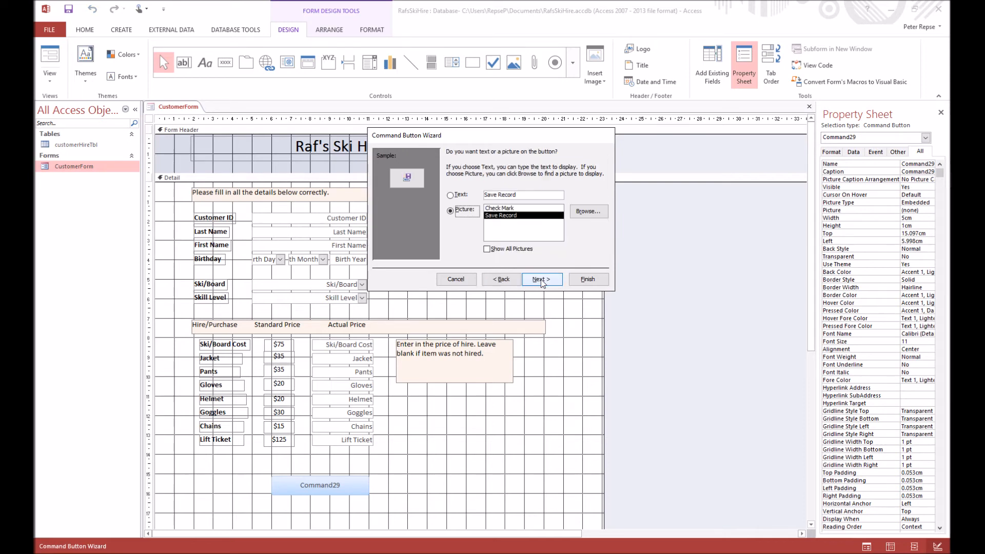
# Show text instead of a picture on the new button, with the caption "Save Customer Details".
pyautogui.click(458, 196)
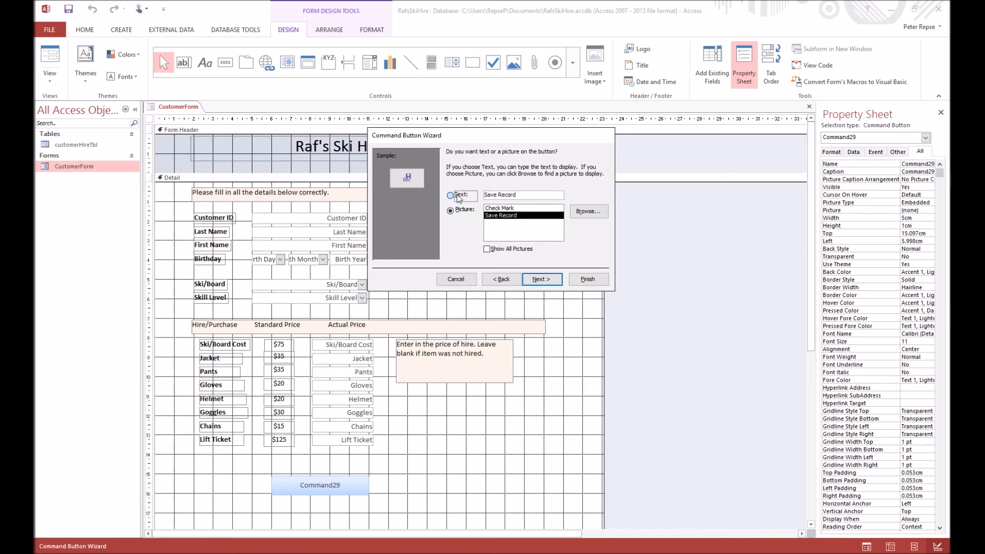
pyautogui.moveTo(518, 195); pyautogui.dragTo(504, 195)
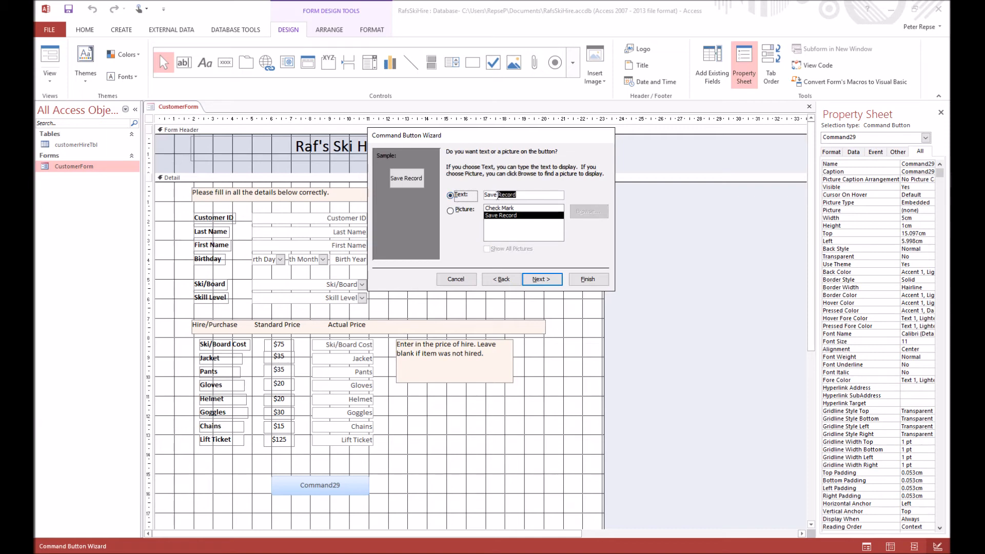
pyautogui.write('Customer')
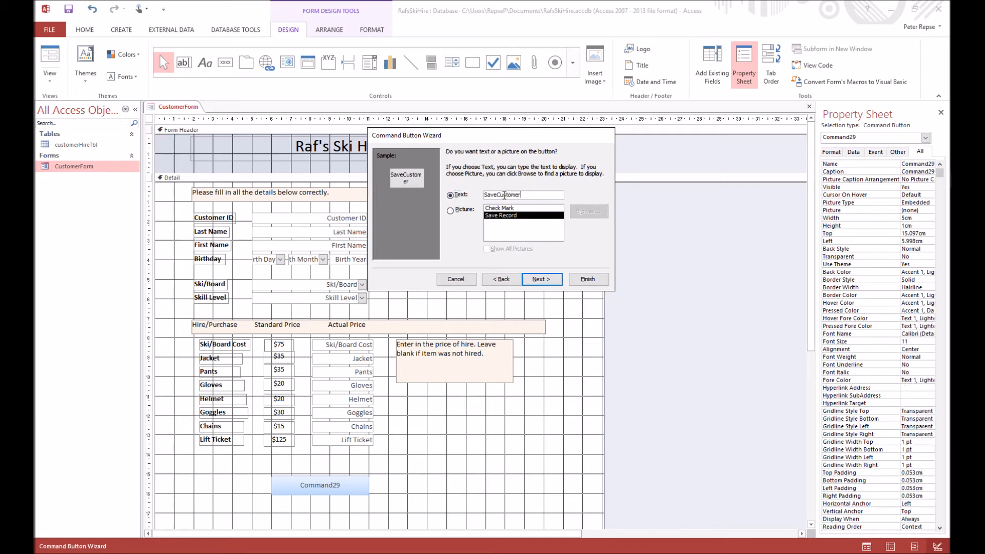
pyautogui.write(' Details')
pyautogui.click(542, 279)
# Name the button SaveCustomer, finish the wizard and enlarge the button to about 5 by 1 cm.
pyautogui.write('SaveCustomer')
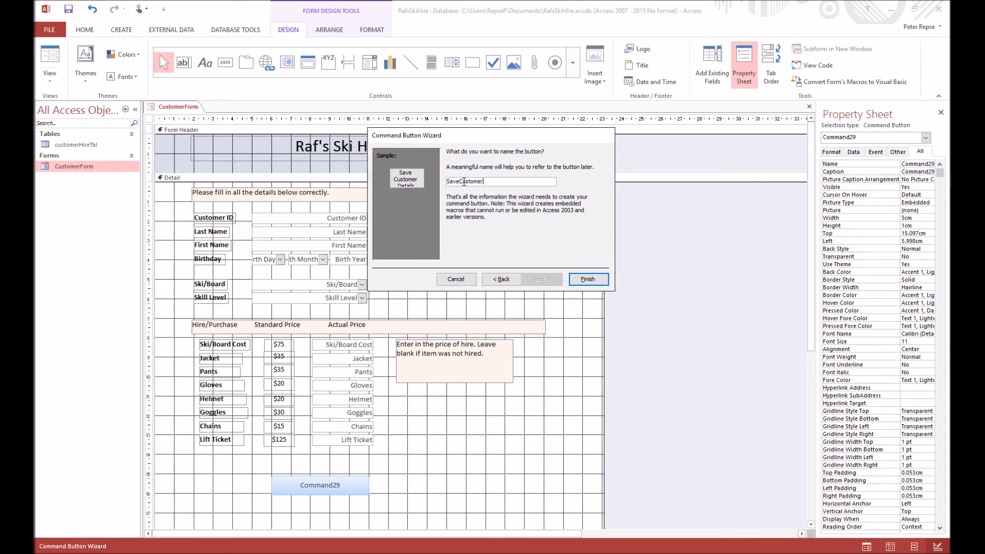
pyautogui.click(587, 280)
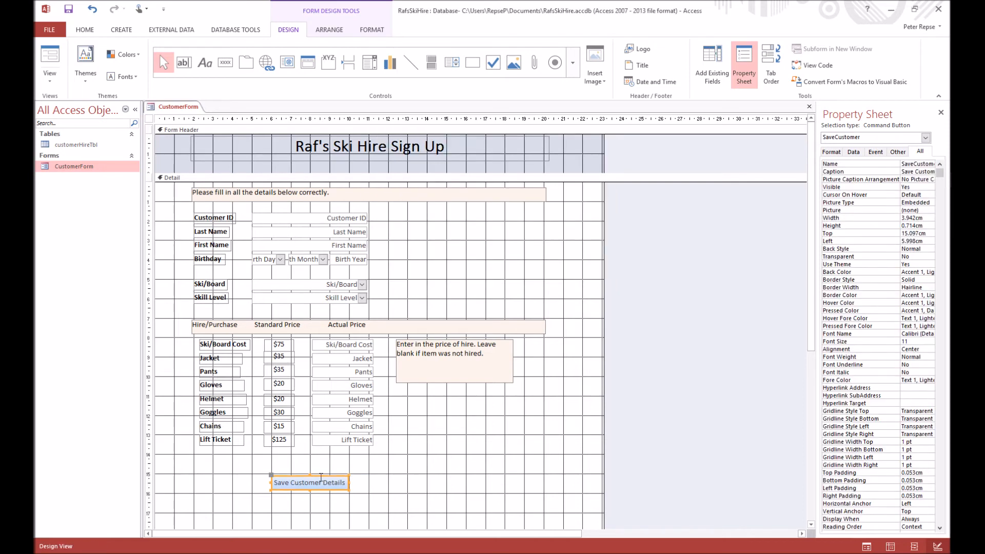
pyautogui.moveTo(327, 475); pyautogui.dragTo(369, 494)
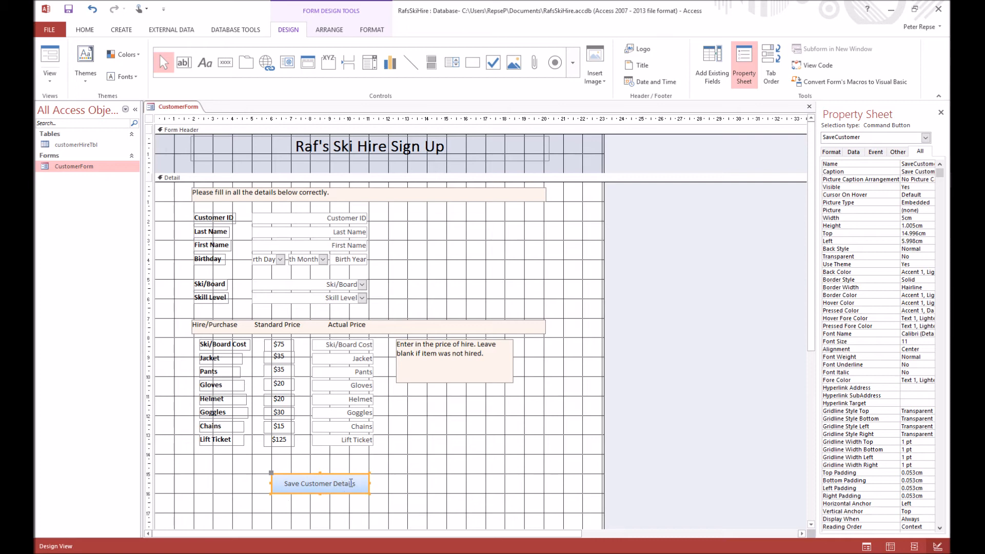
pyautogui.click(386, 491)
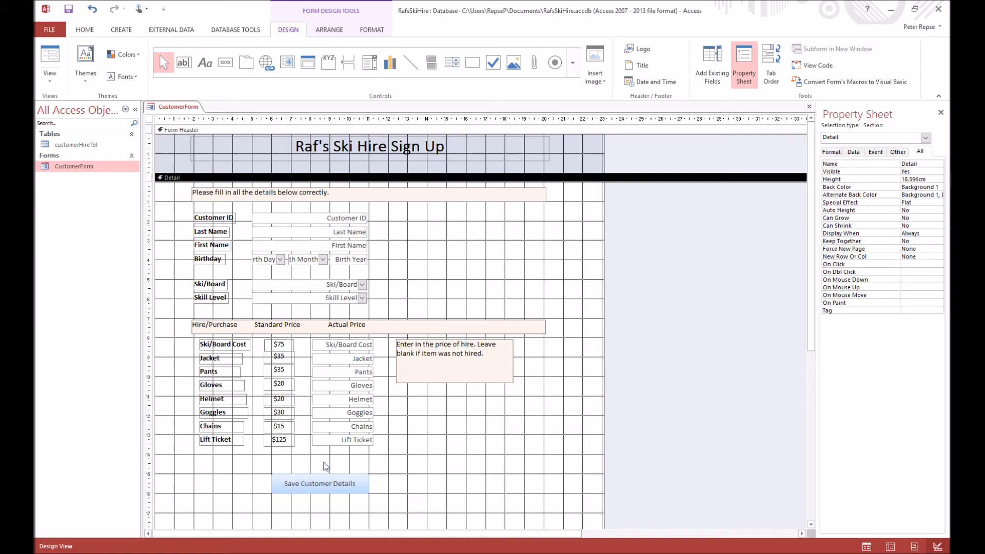
# Draw a command button about 4 by 1 cm right of Save Customer Details with the Record Navigation action Go To Next Record.
pyautogui.click(225, 62)
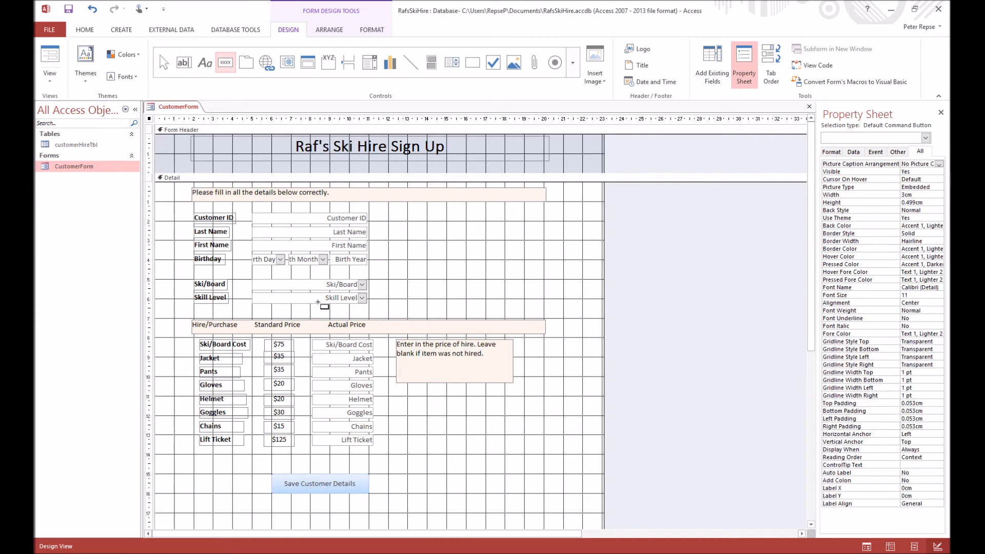
pyautogui.moveTo(389, 474); pyautogui.dragTo(466, 493)
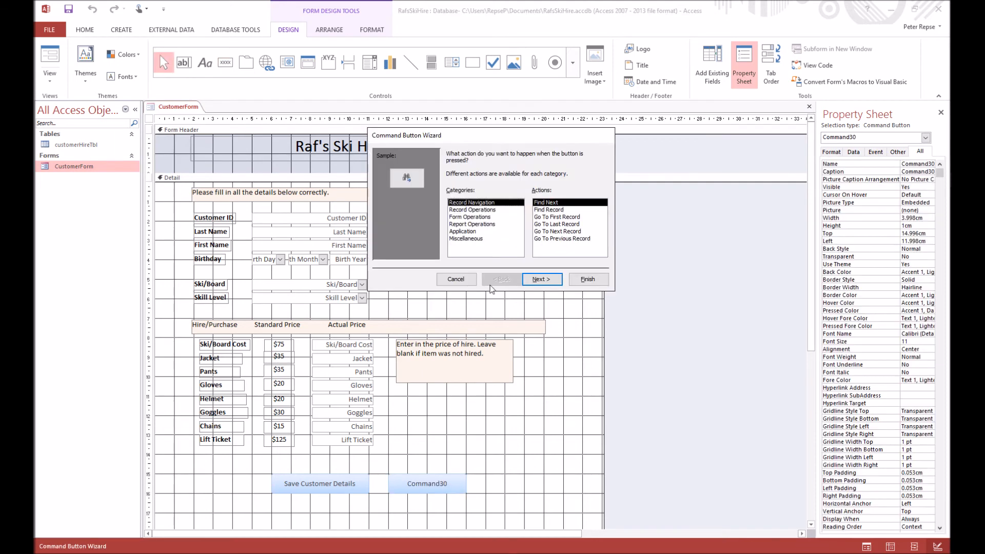
pyautogui.click(560, 233)
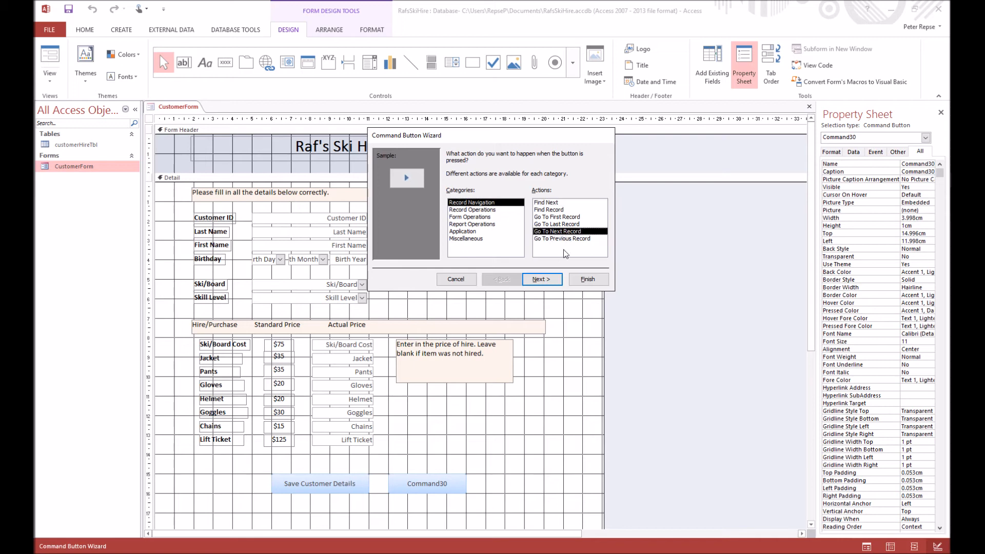
pyautogui.click(542, 279)
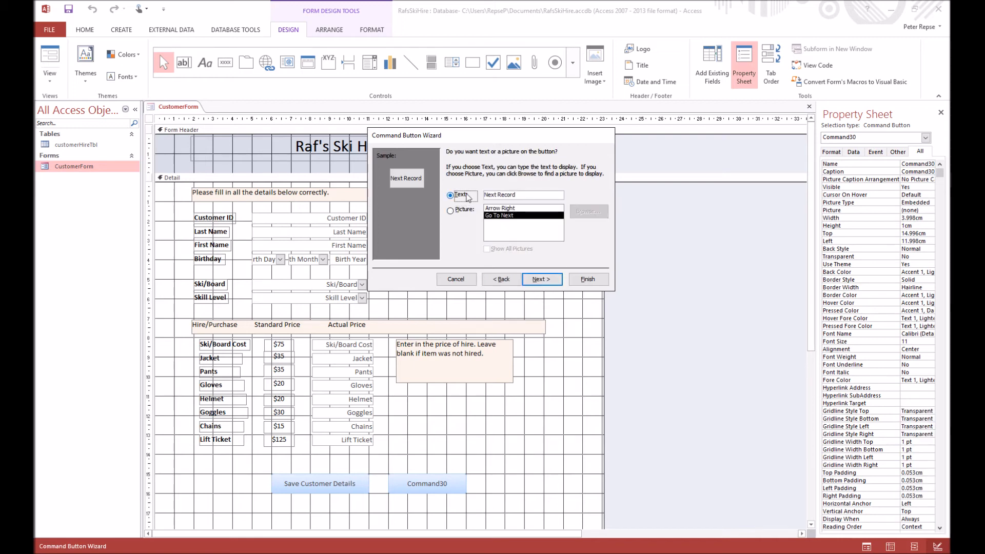
# Set the new navigation button's text to "Next Customer".
pyautogui.moveTo(522, 197); pyautogui.dragTo(500, 199)
pyautogui.write('Customer')
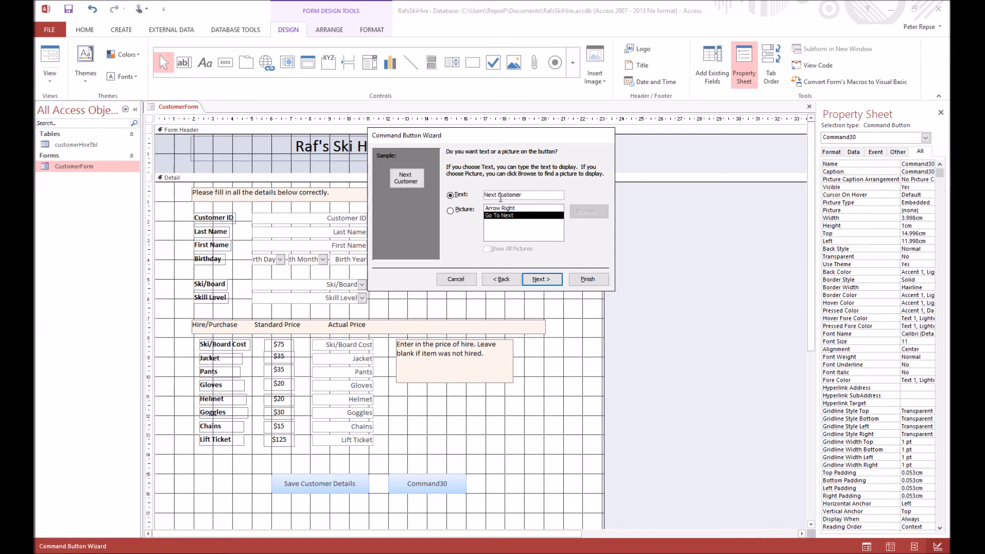
pyautogui.click(542, 281)
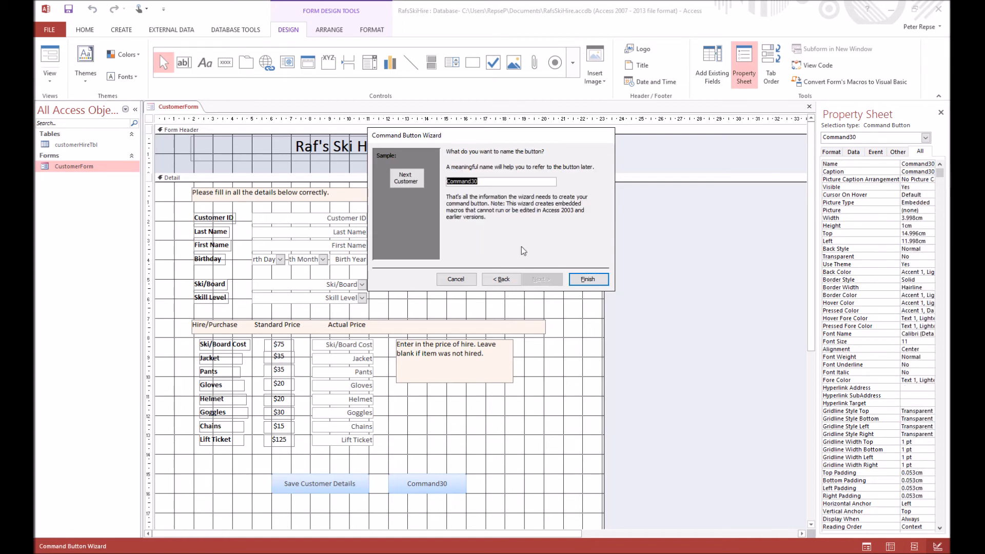
# Name the button nextCustomer, finish the wizard and enlarge the button to about 3 by 1 cm.
pyautogui.write('nextCustomer')
pyautogui.press('Return')
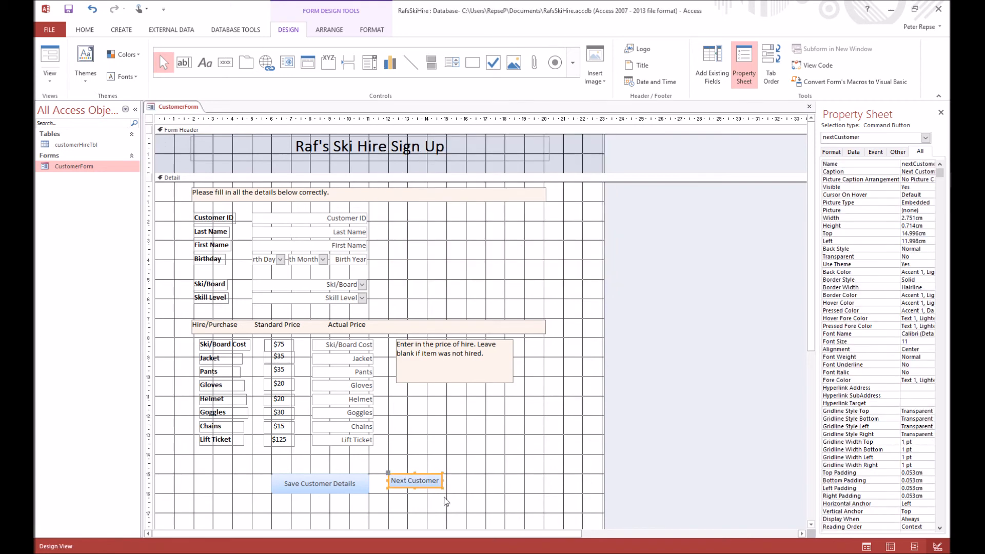
pyautogui.moveTo(442, 488); pyautogui.dragTo(447, 493)
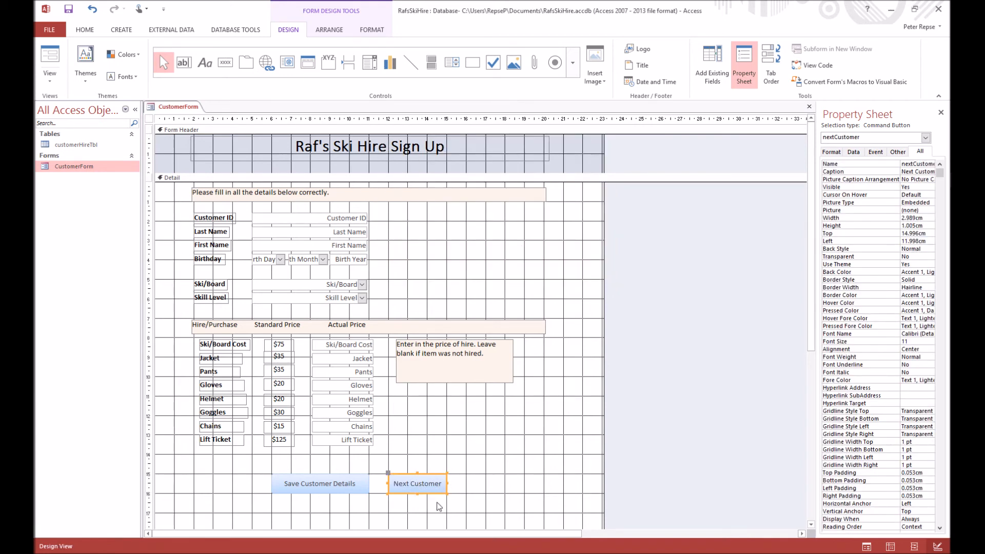
# Draw a command button about 3 by 0.8 cm left of Save Customer Details with the action Go To Previous Record.
pyautogui.click(219, 61)
pyautogui.moveTo(194, 475); pyautogui.dragTo(252, 491)
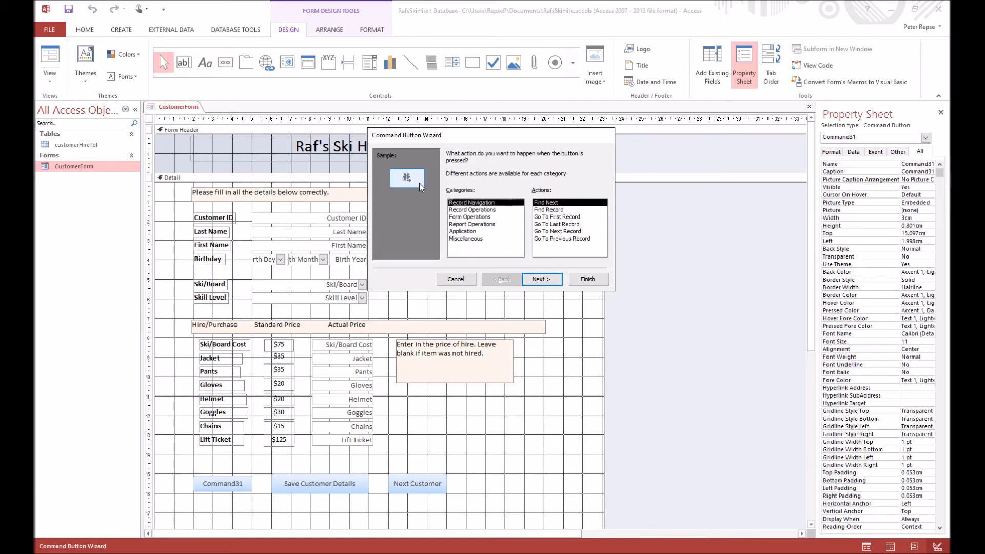
pyautogui.click(566, 239)
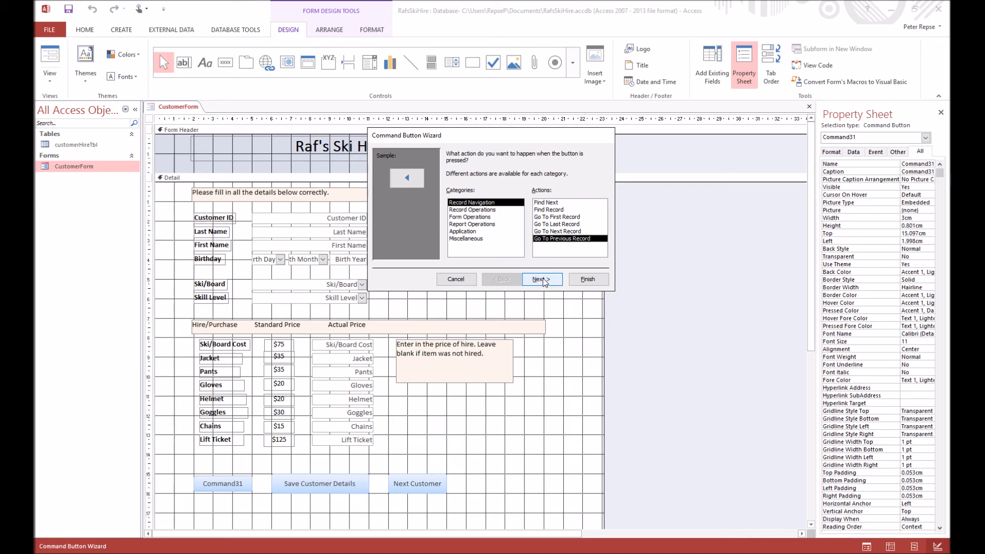
pyautogui.click(543, 280)
# Show text on the new button and set its caption to "Previous Customer".
pyautogui.click(450, 196)
pyautogui.doubleClick(507, 197)
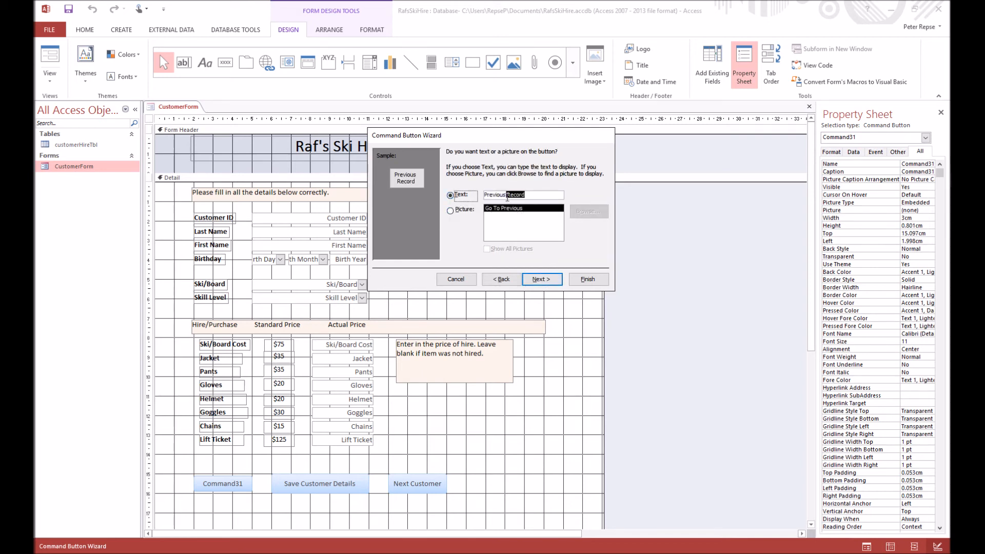
pyautogui.press('BackSpace')
pyautogui.write('Custome')
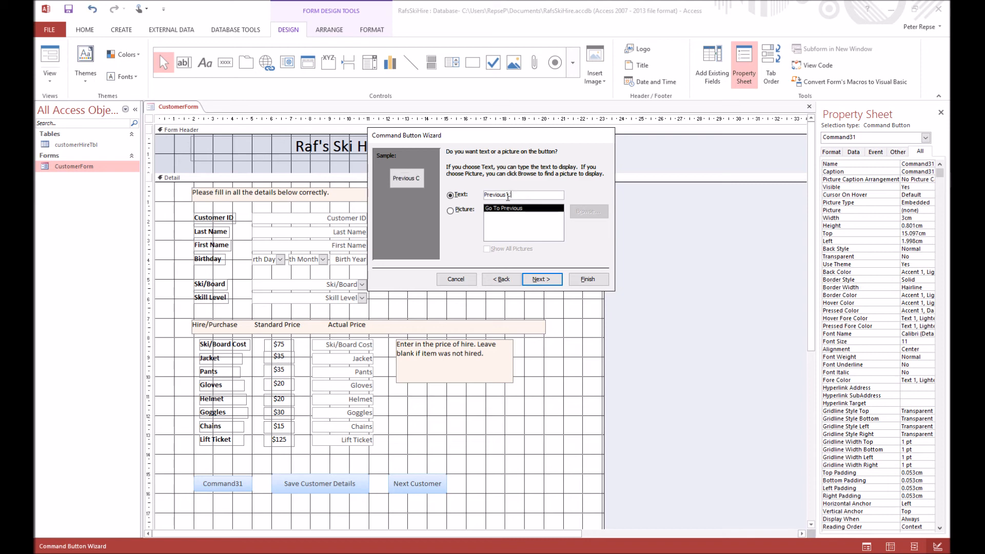
pyautogui.click(542, 279)
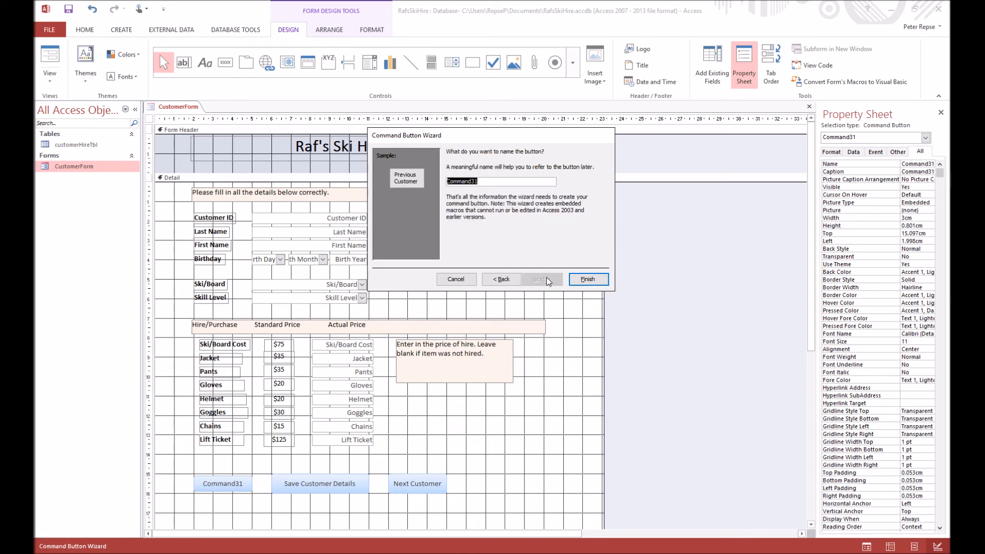
# Name the button PreviousCustomer and adjust it to about 3.6 by 1 cm, about 1 cm from the form's left edge.
pyautogui.write('PreviousCustomer')
pyautogui.click(587, 280)
pyautogui.press('Up')
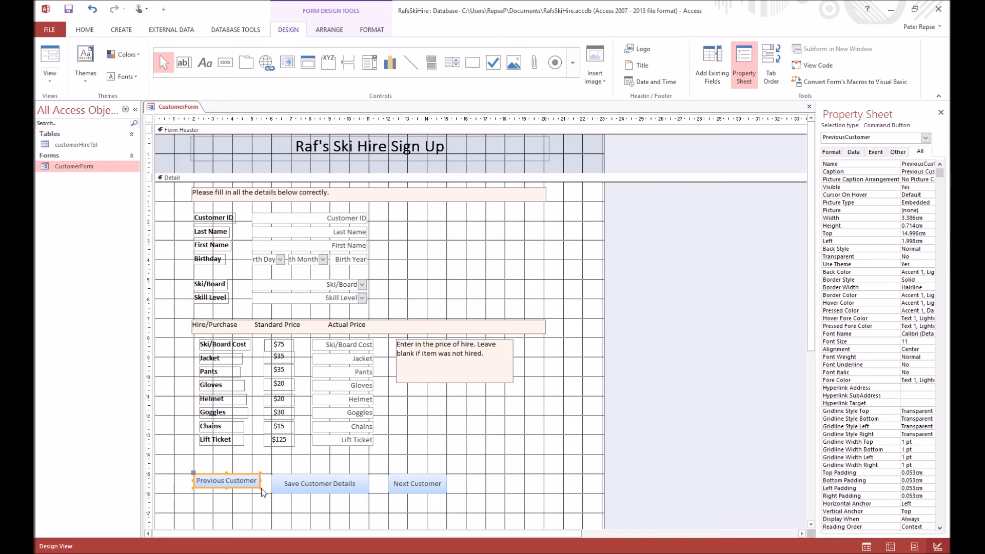
pyautogui.moveTo(260, 490); pyautogui.dragTo(229, 492)
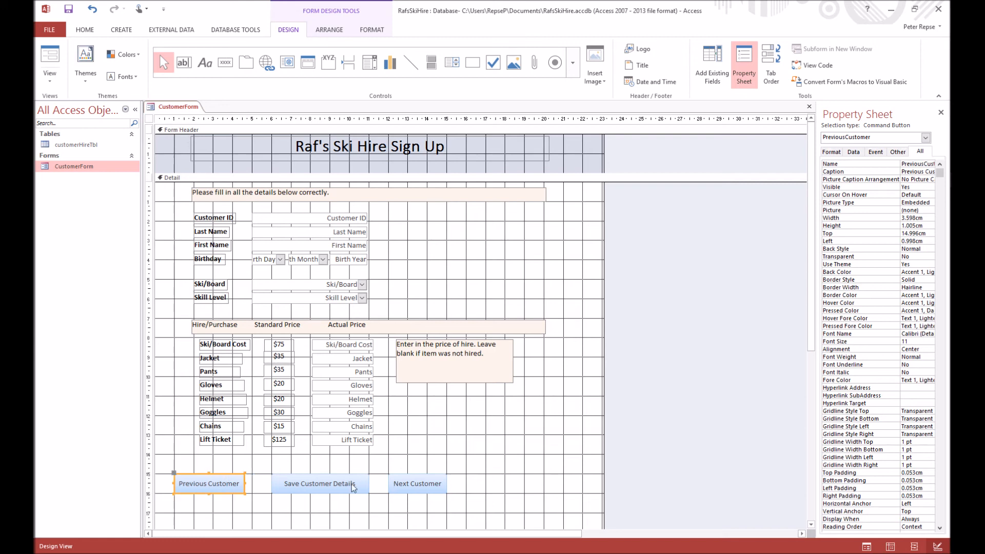
pyautogui.click(430, 491)
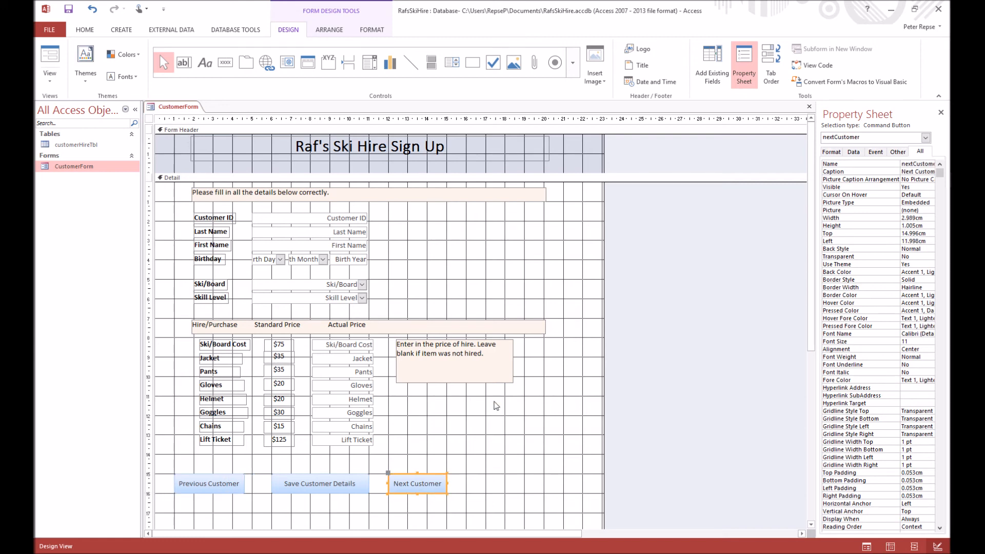
pyautogui.click(503, 326)
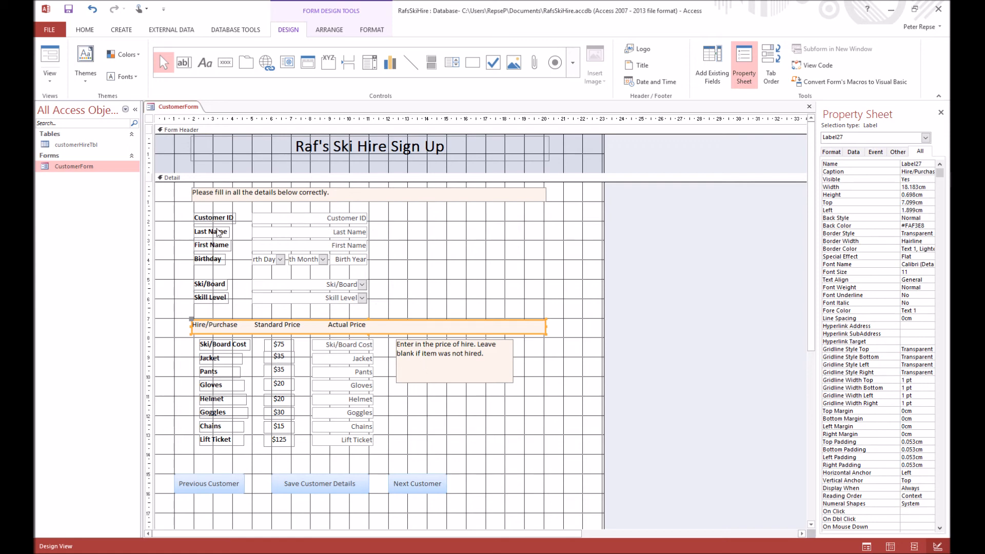
# Duplicate the hire price hint label, place the copy beside the Last Name field and reduce its height to about 0.6 cm.
pyautogui.click(431, 376)
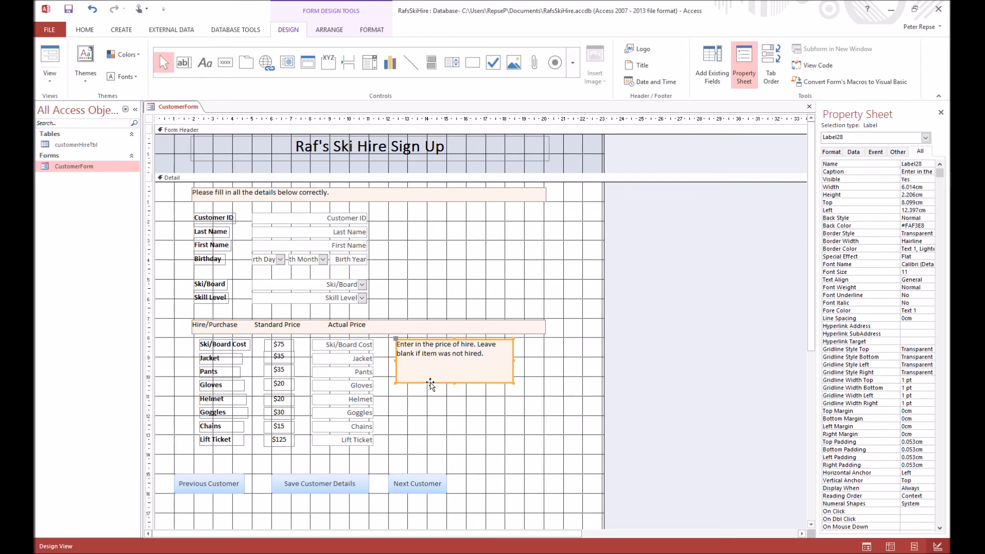
pyautogui.hotkey('ctrl', 'v')
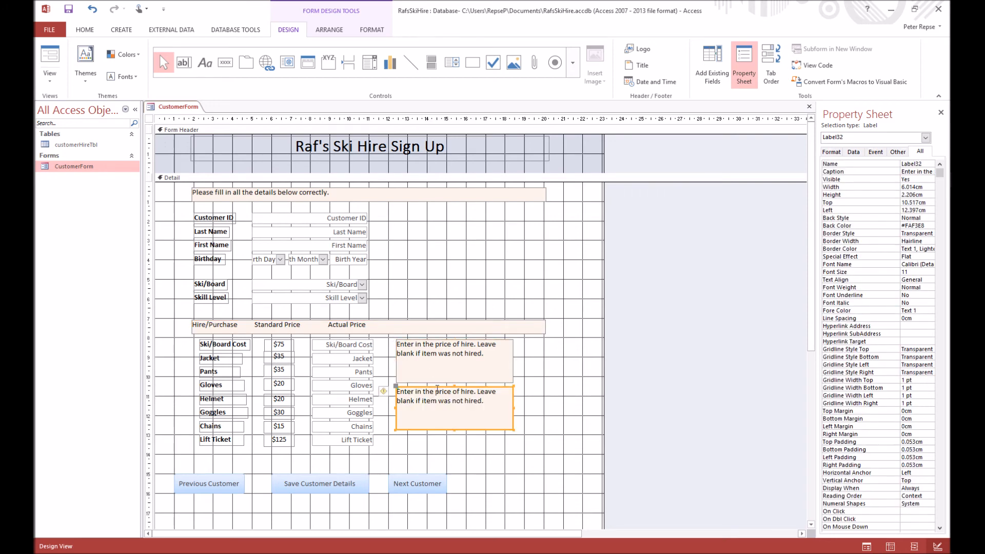
pyautogui.moveTo(437, 391); pyautogui.dragTo(429, 232)
pyautogui.moveTo(446, 270); pyautogui.dragTo(449, 238)
# Replace the copied label's text with "Enter your last name".
pyautogui.click(470, 232)
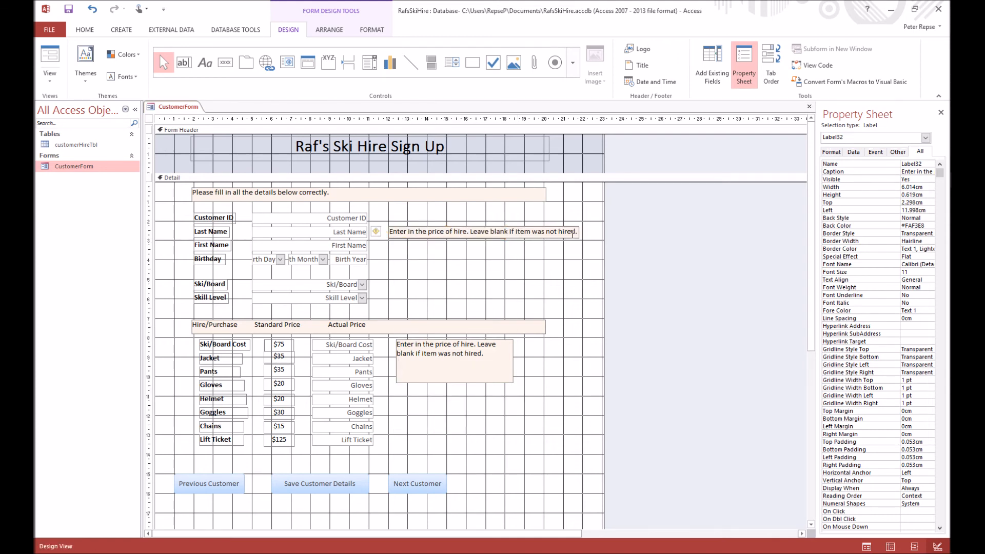
pyautogui.moveTo(568, 236); pyautogui.dragTo(345, 234)
pyautogui.press('BackSpace')
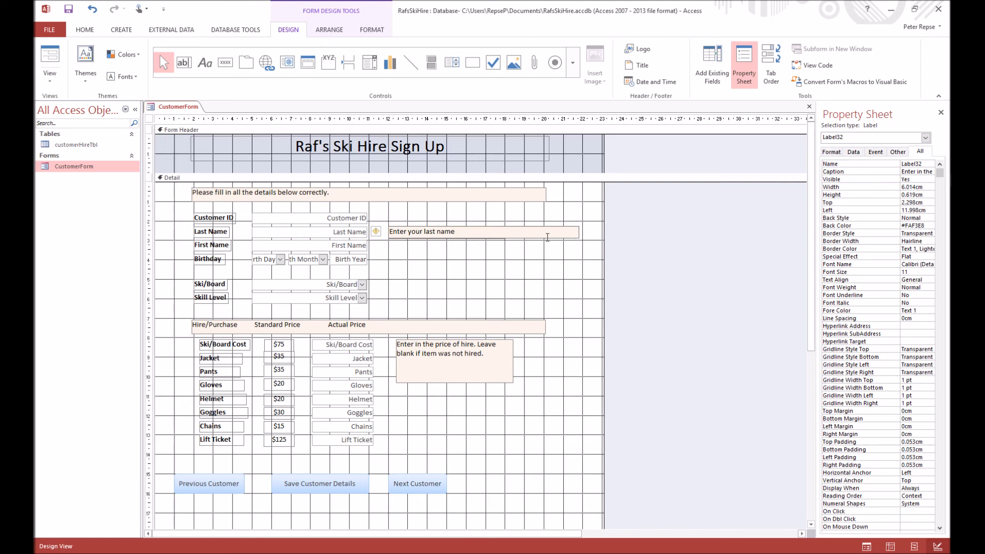
pyautogui.click(579, 266)
# Widen the last name hint label to about 8.1 cm so it lines up with the header bars, and select it.
pyautogui.click(502, 232)
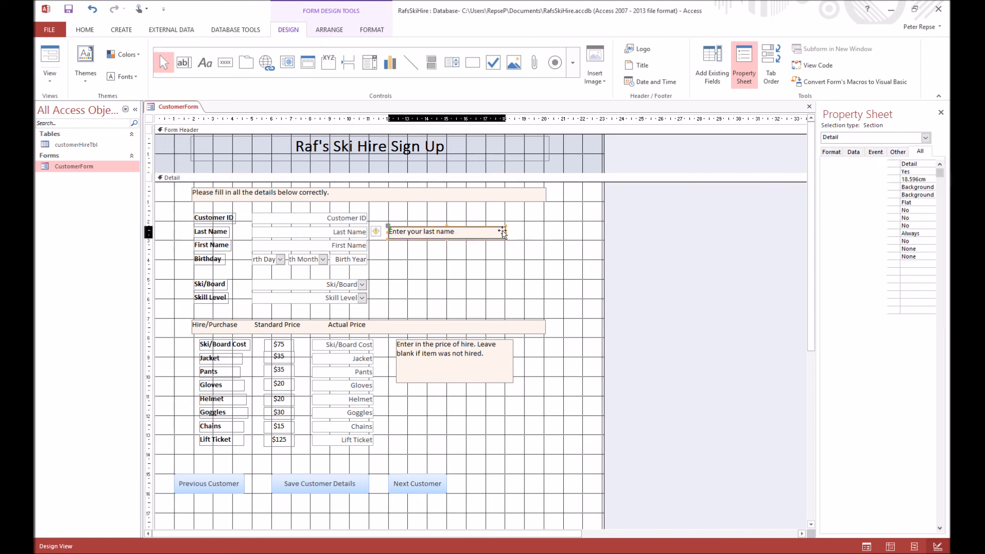
pyautogui.moveTo(506, 231); pyautogui.dragTo(547, 228)
pyautogui.click(523, 235)
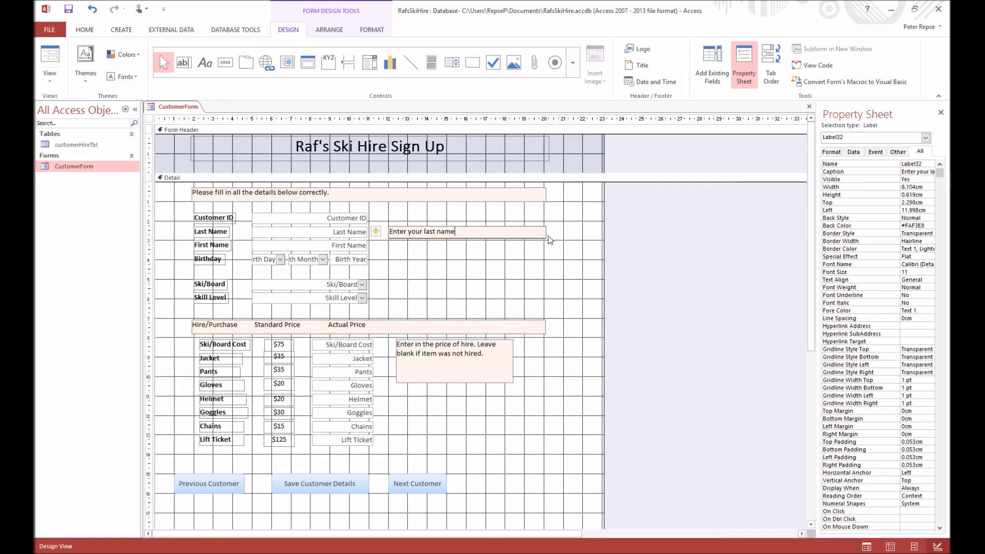
pyautogui.click(561, 242)
pyautogui.click(521, 237)
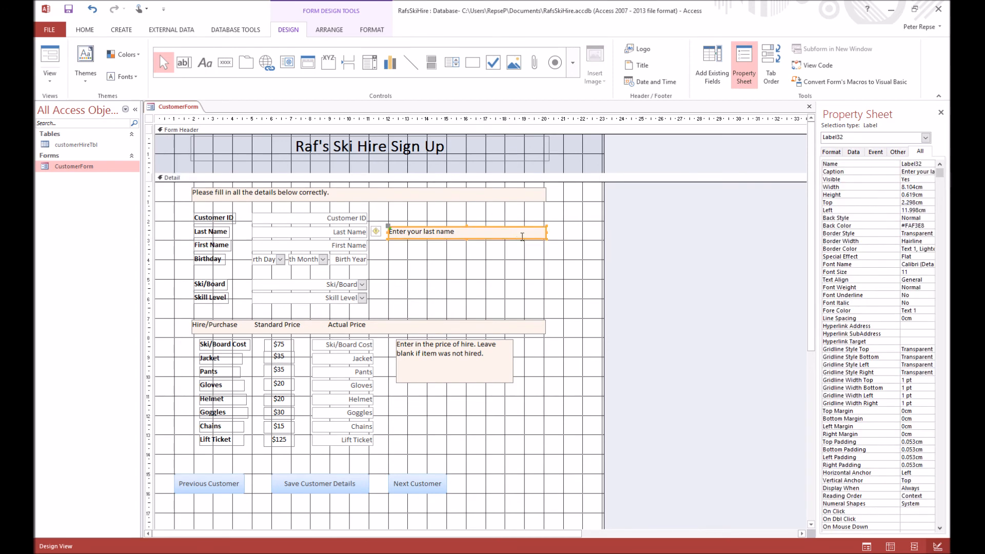
# Place a copy of the last name hint label beside the First Name field and change its text to "Enter your first name".
pyautogui.hotkey('ctrl', 'v')
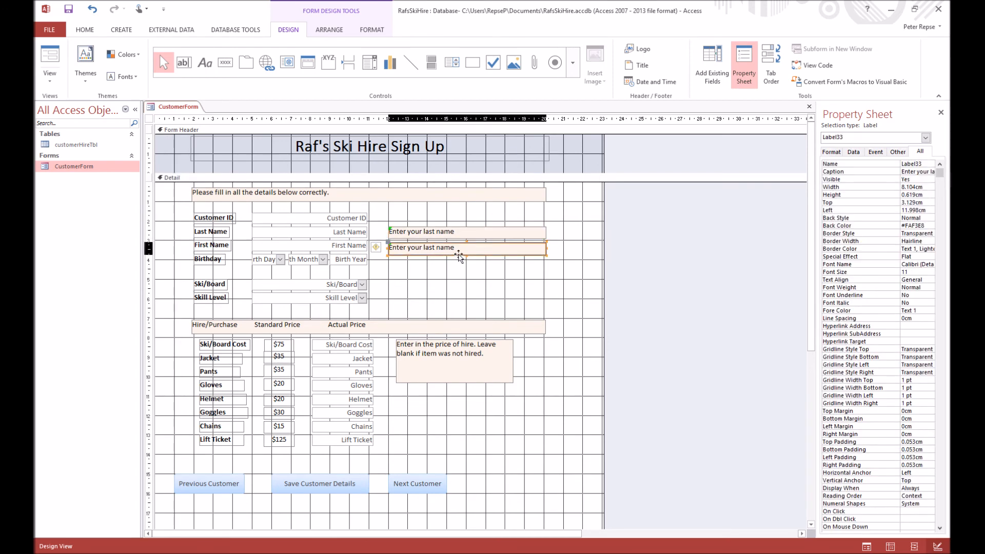
pyautogui.moveTo(460, 252); pyautogui.dragTo(460, 248)
pyautogui.click(430, 243)
pyautogui.doubleClick(430, 244)
pyautogui.write('first')
pyautogui.press('Return')
# Duplicate the first name hint label beside the Birthday fields and change its text to "Enter your date of birth".
pyautogui.hotkey('ctrl', 'c')
pyautogui.hotkey('ctrl', 'v')
pyautogui.click(477, 274)
pyautogui.click(452, 261)
pyautogui.moveTo(490, 260); pyautogui.dragTo(382, 286)
pyautogui.write('date of birth')
pyautogui.press('Return')
# Duplicate the hint label beside the Ski/Board field and replace its text with "Select either ski or board".
pyautogui.hotkey('ctrl', 'c')
pyautogui.hotkey('ctrl', 'v')
pyautogui.click(464, 284)
pyautogui.write('Select either ski or board')
pyautogui.press('Return')
# Duplicate the hint label beside the Skill Level field, set its text to "Select your skill level" and align it with the field.
pyautogui.hotkey('ctrl', 'c')
pyautogui.hotkey('ctrl', 'v')
pyautogui.click(474, 300)
pyautogui.moveTo(474, 300); pyautogui.dragTo(368, 299)
pyautogui.write('Select your skill level')
pyautogui.click(440, 328)
pyautogui.moveTo(439, 302); pyautogui.dragTo(439, 299)
# Reword the birthday hint label to "Select your date of birth (type year)".
pyautogui.click(407, 257)
pyautogui.click(406, 258)
pyautogui.moveTo(405, 258); pyautogui.dragTo(355, 261)
pyautogui.write('Select')
pyautogui.write(' (type year)')
# Duplicate the last name hint label, place the copy beside the Customer ID field and set its text to "(Automatic. Please don't change".
pyautogui.click(518, 231)
pyautogui.hotkey('ctrl', 'c')
pyautogui.hotkey('ctrl', 'v')
pyautogui.moveTo(518, 241); pyautogui.dragTo(378, 219)
pyautogui.click(518, 217)
pyautogui.write("(Automatic. Please don't typ")
pyautogui.press('BackSpace')
pyautogui.press('BackSpace')
pyautogui.press('BackSpace')
pyautogui.write('change')
pyautogui.click(556, 231)
# Fill the Customer ID text box with a light grey theme colour.
pyautogui.click(314, 222)
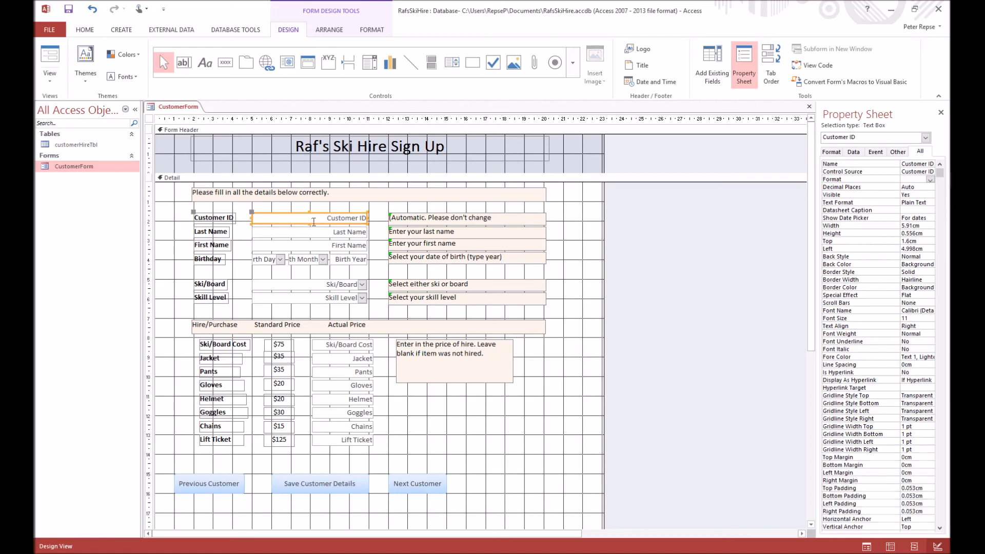
pyautogui.click(377, 28)
pyautogui.click(228, 76)
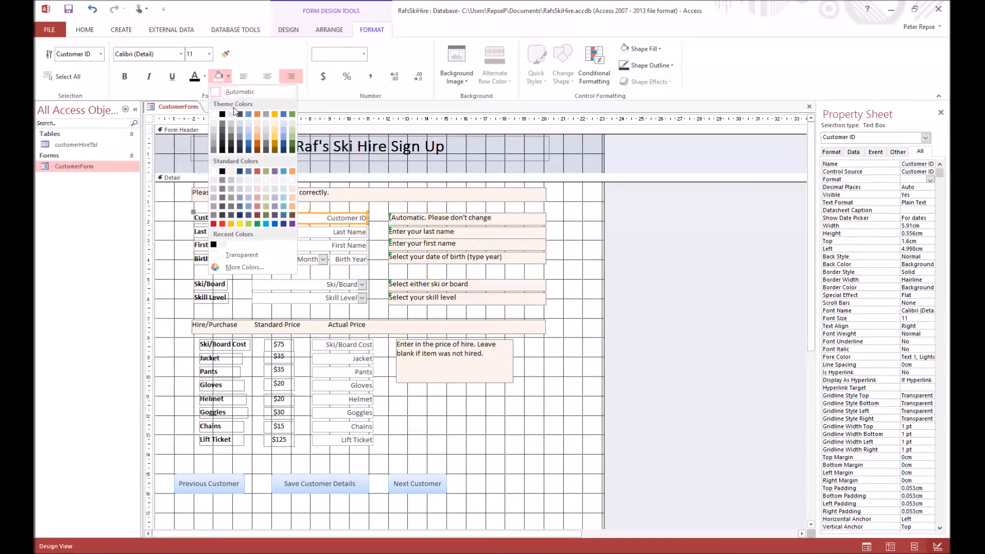
pyautogui.click(231, 114)
pyautogui.click(565, 279)
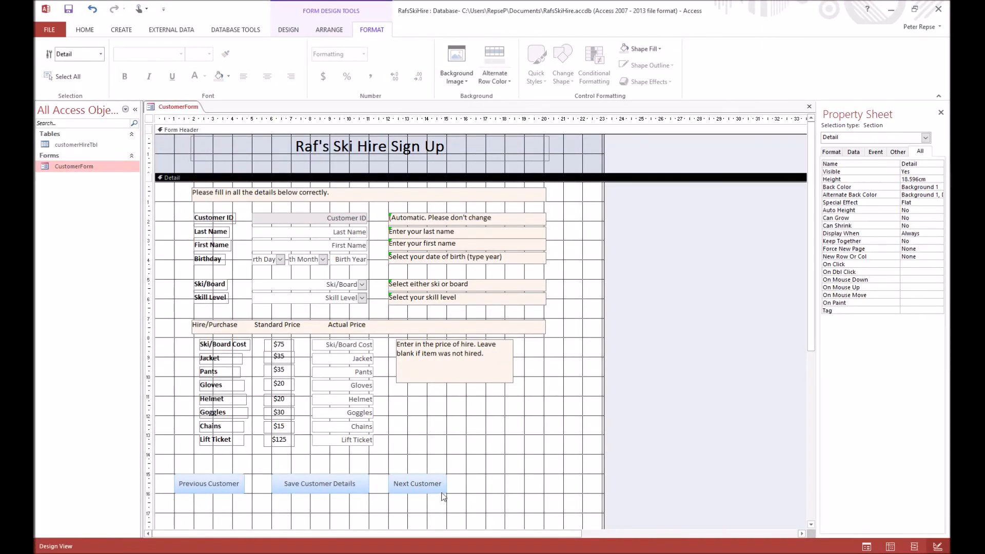
# Move the Next Customer button out to the header bars' right end and widen the Save Customer Details button to about 9 cm.
pyautogui.moveTo(436, 484); pyautogui.dragTo(533, 489)
pyautogui.click(359, 485)
pyautogui.moveTo(368, 483); pyautogui.dragTo(447, 483)
pyautogui.click(442, 456)
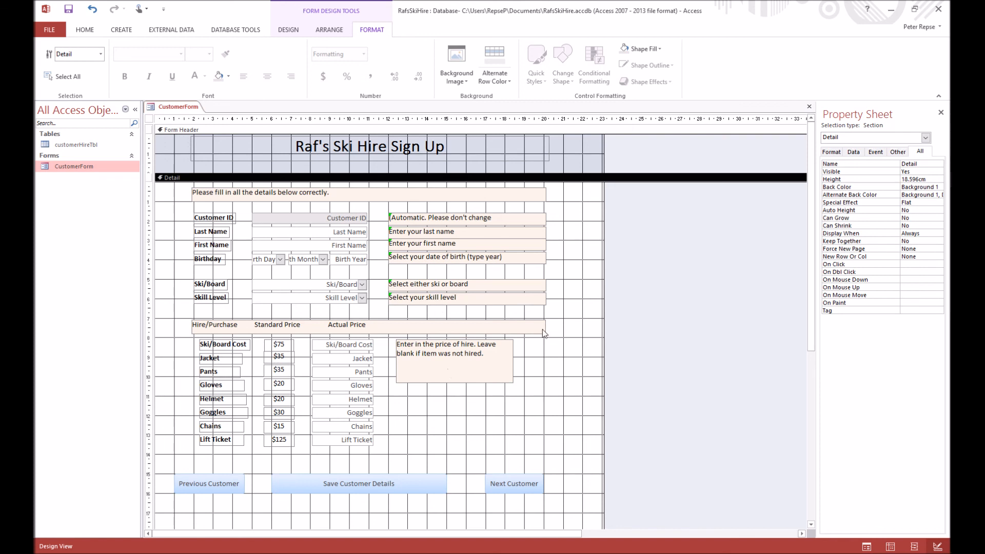
# Set the snowboarder picture as the form's background image and show the form in Form view.
pyautogui.click(288, 35)
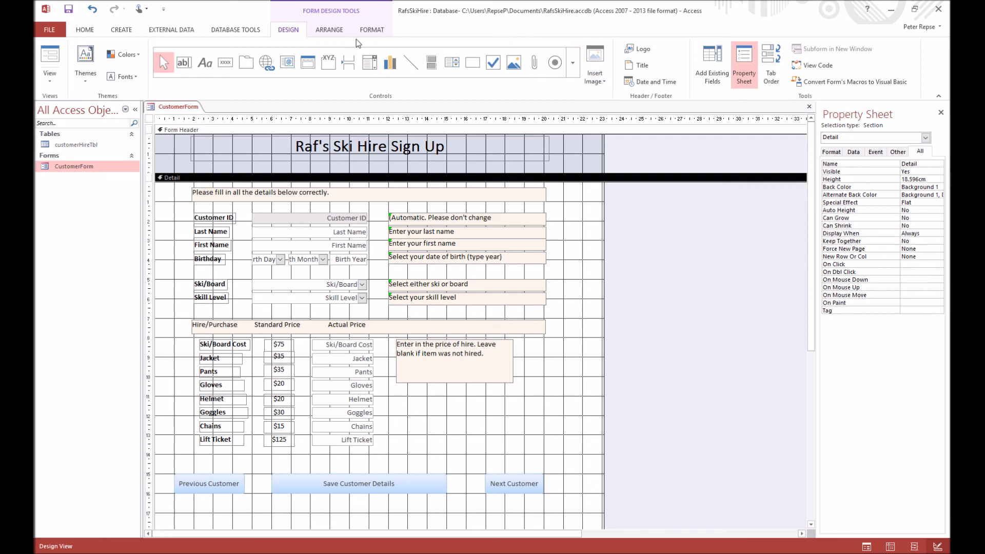
pyautogui.click(372, 30)
pyautogui.click(456, 77)
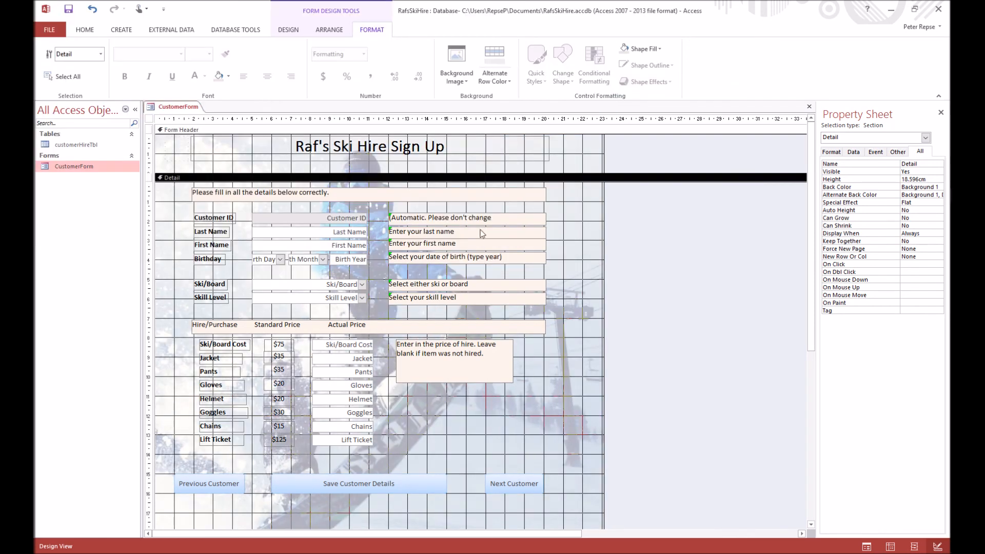
pyautogui.click(288, 30)
pyautogui.click(58, 78)
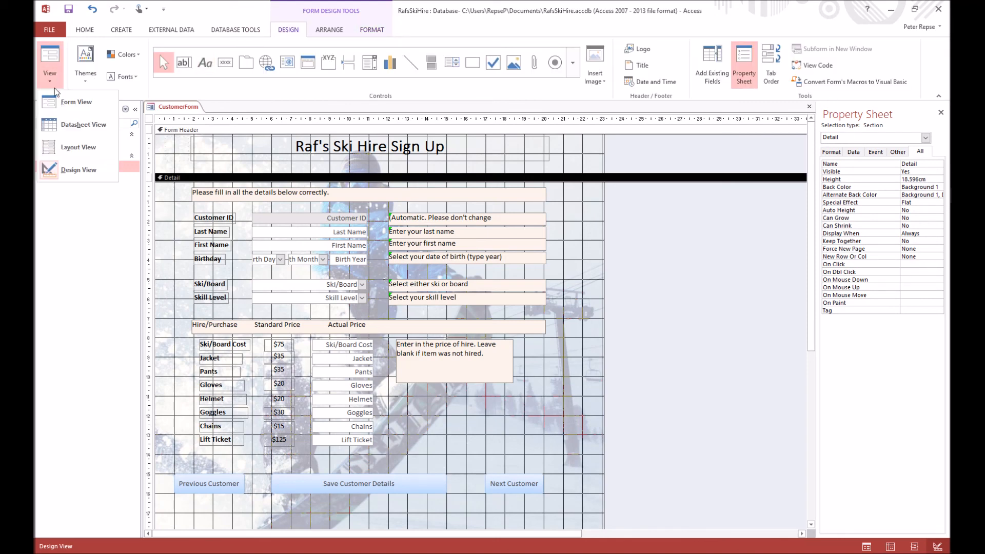
pyautogui.click(87, 103)
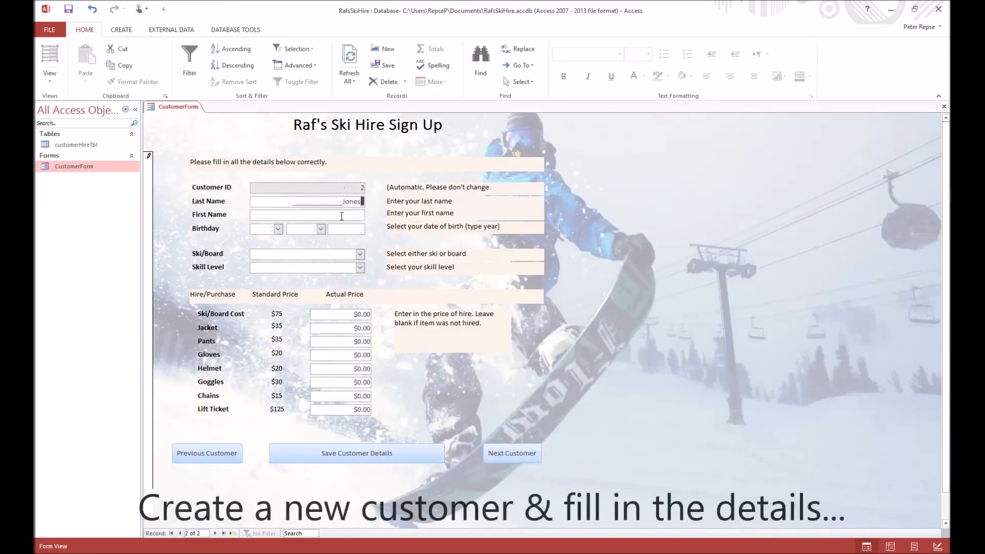
# Fill in the new customer's first name and complete the birthday with day, month and year.
pyautogui.click(342, 216)
pyautogui.write('Sally')
pyautogui.click(278, 230)
pyautogui.click(266, 279)
pyautogui.click(321, 229)
pyautogui.click(306, 280)
pyautogui.click(353, 230)
pyautogui.write('19902000')
# Set the customer's Ski/Board choice to Snowboard and the Skill Level to Beginner.
pyautogui.click(360, 254)
pyautogui.click(334, 274)
pyautogui.click(360, 267)
pyautogui.click(331, 280)
# Enter the actual prices: ski/board 50, jacket 20, pants 20, gloves 10, helmet 10, goggles 15, chains 10, lift ticket 125, and save the customer's details.
pyautogui.click(363, 314)
pyautogui.write('5')
pyautogui.click(363, 329)
pyautogui.write('1')
pyautogui.click(366, 368)
pyautogui.write('1')
pyautogui.click(366, 383)
pyautogui.click(366, 396)
pyautogui.write('1')
pyautogui.click(366, 409)
pyautogui.click(366, 382)
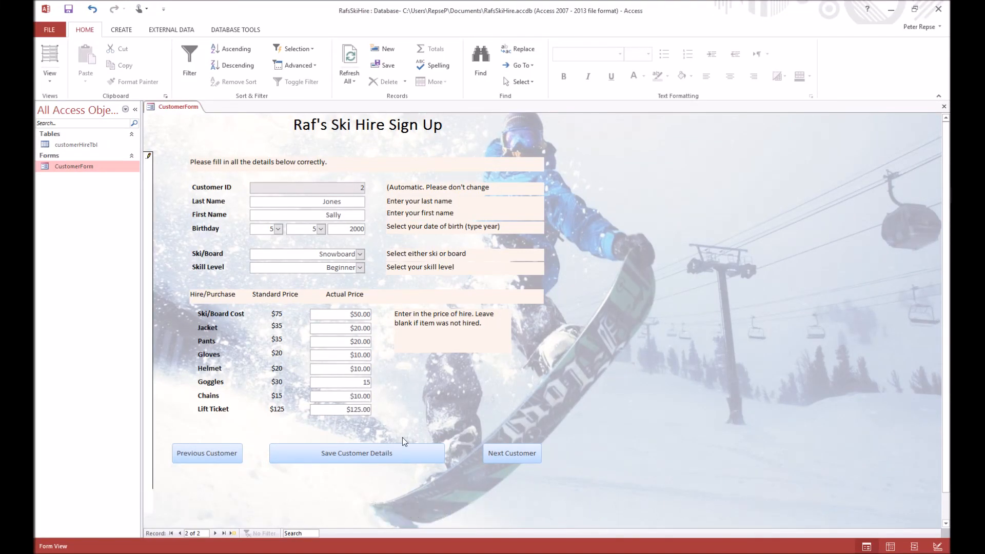
pyautogui.click(355, 454)
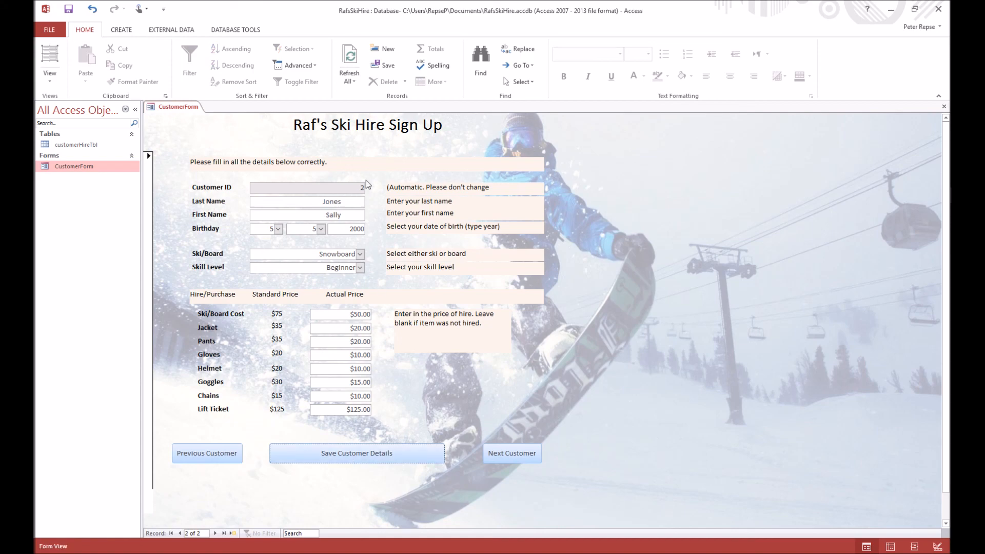
# In Design view, set the Customer ID text box's Locked property to Yes, and return the form to Form view.
pyautogui.click(49, 67)
pyautogui.click(95, 164)
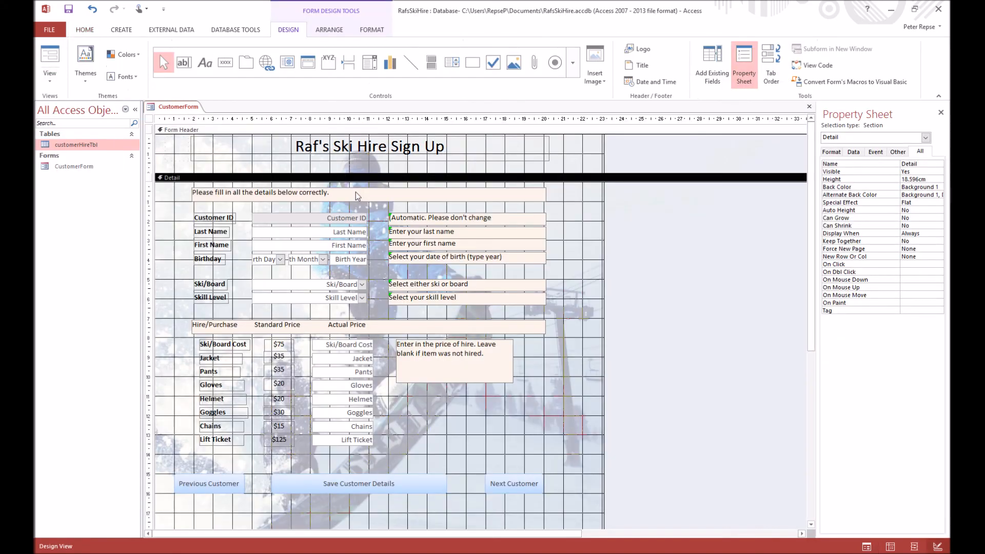
pyautogui.click(343, 225)
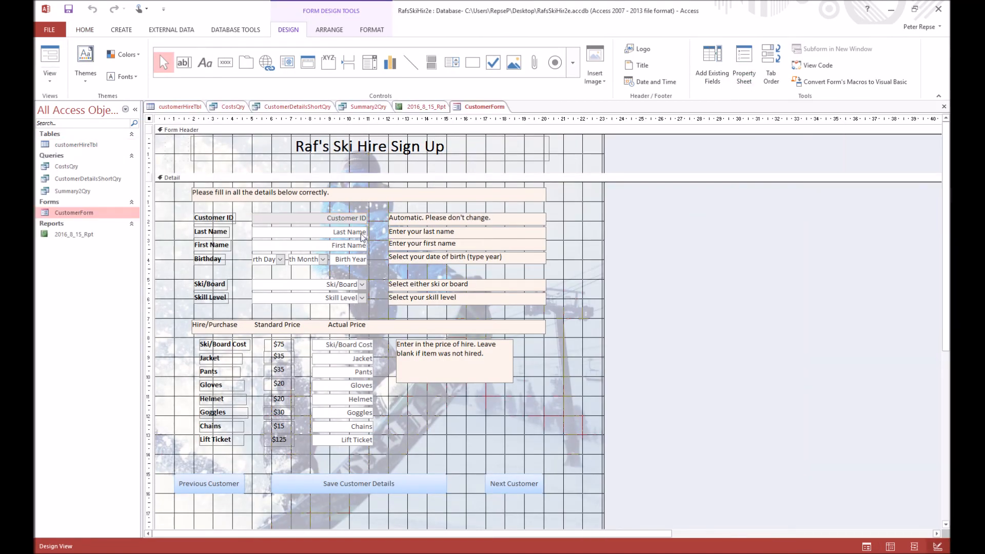
pyautogui.click(319, 221)
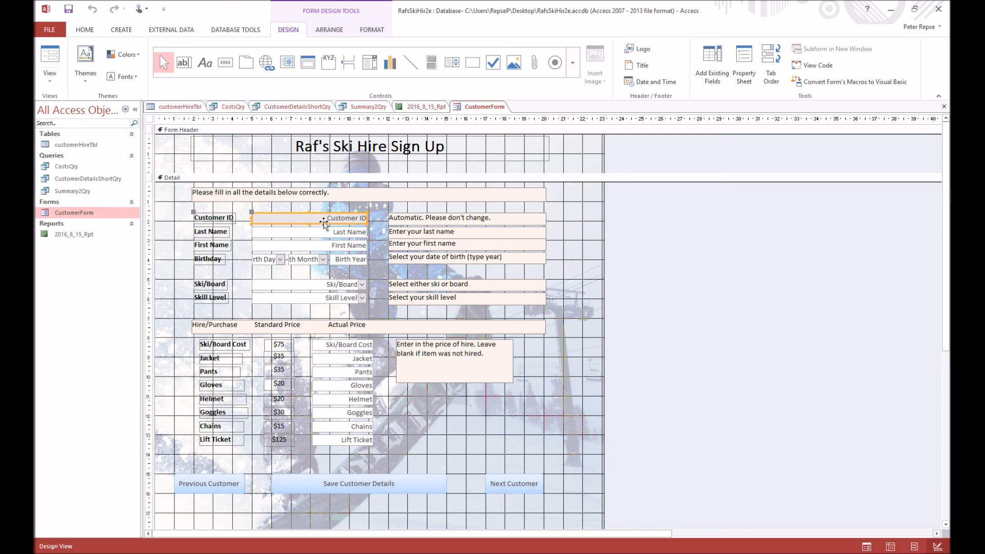
pyautogui.press('F4')
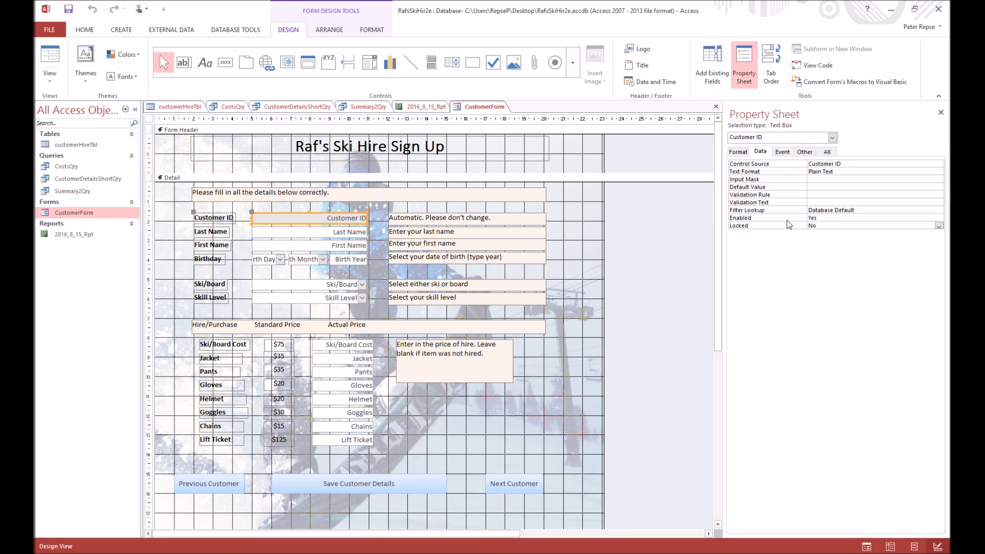
pyautogui.click(938, 225)
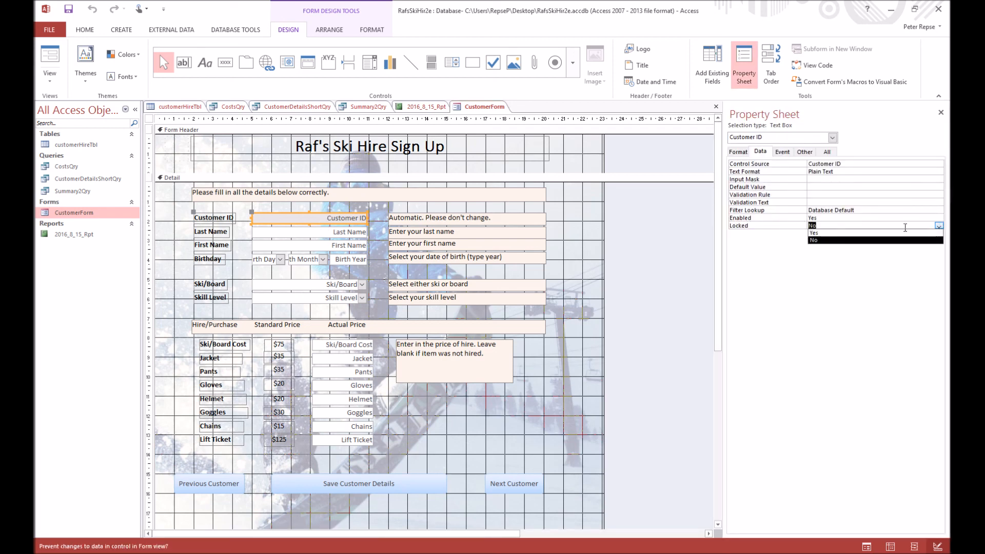
pyautogui.click(887, 233)
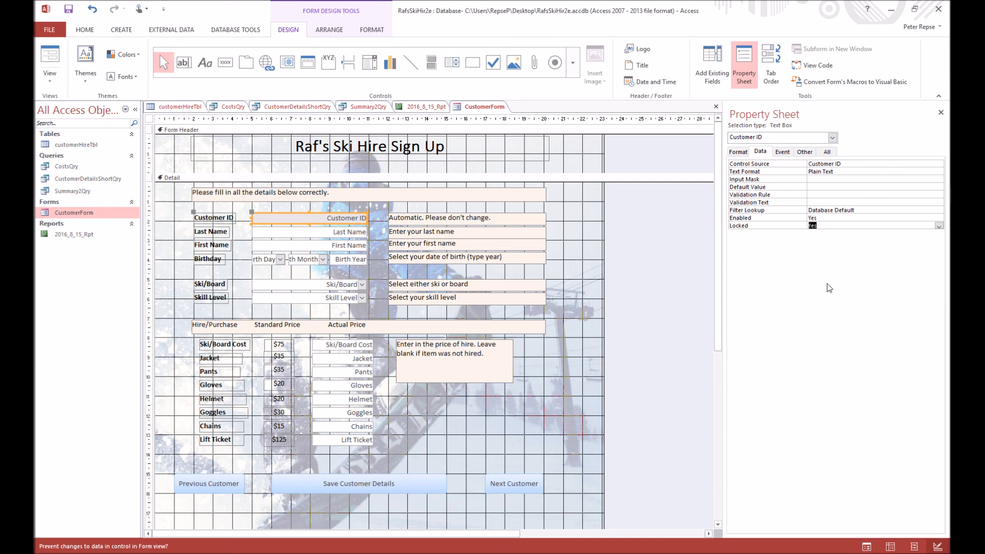
pyautogui.click(56, 79)
pyautogui.click(77, 96)
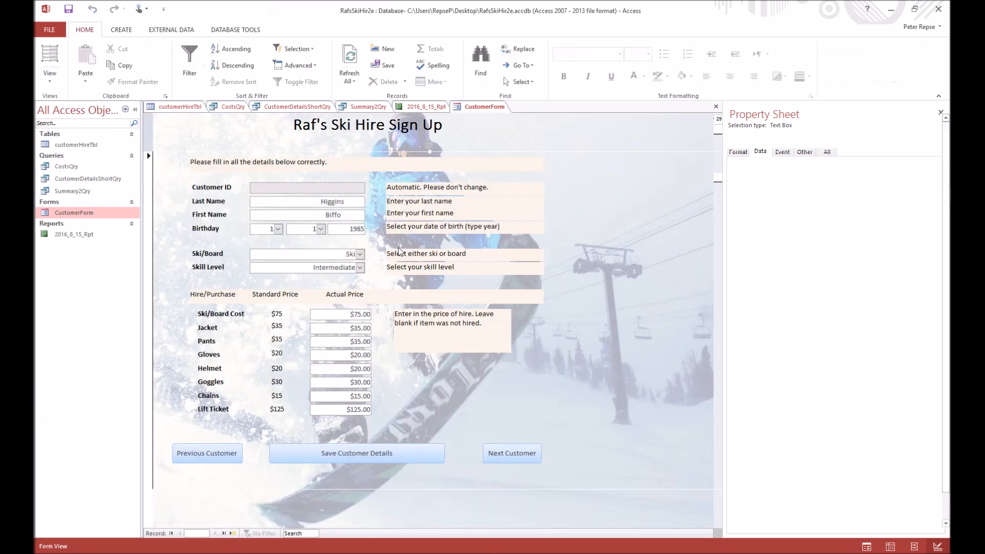